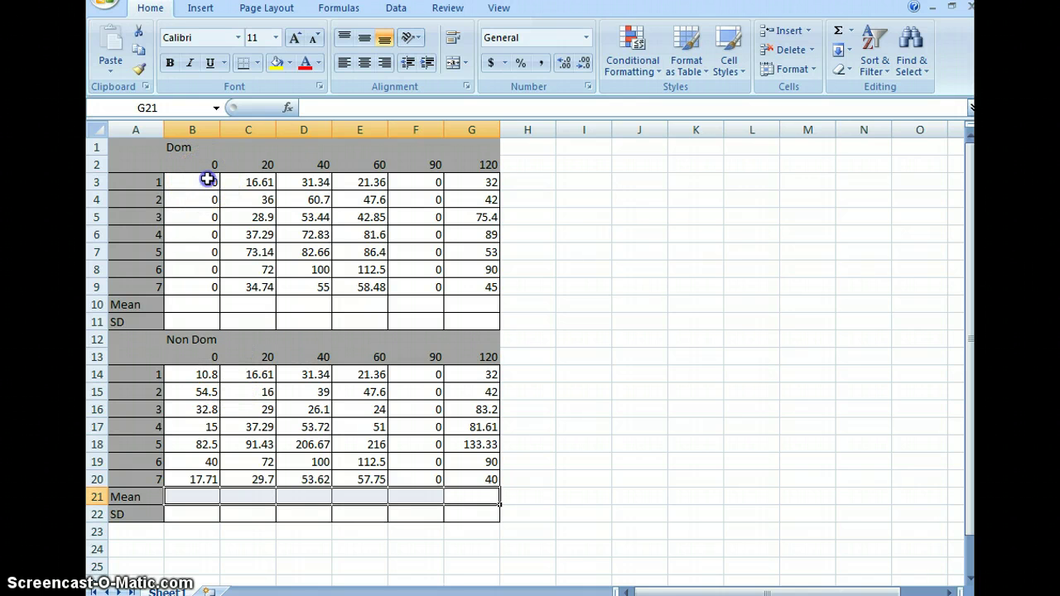
Step: Calculate the average of B3:B9 in cell B10 for the Dom group's Mean row
left_click_drag(207, 179, 201, 282)
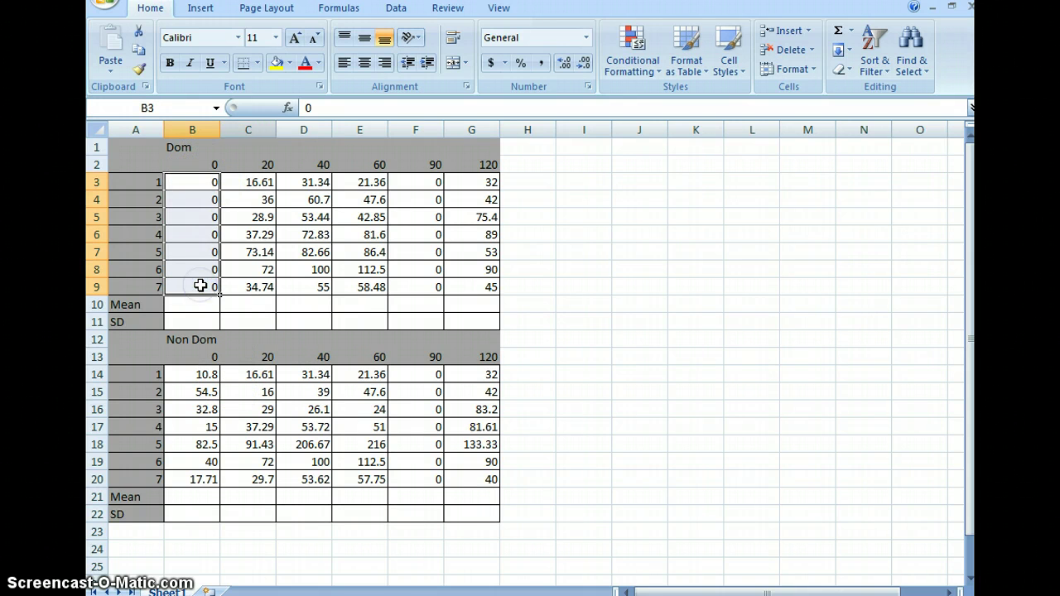
left_click(338, 10)
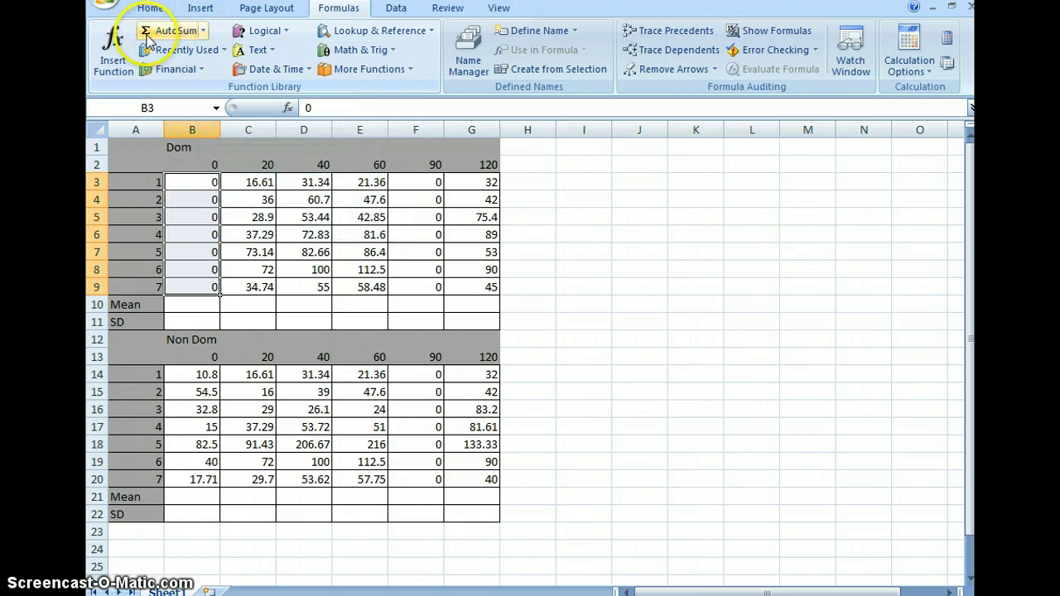
left_click(204, 31)
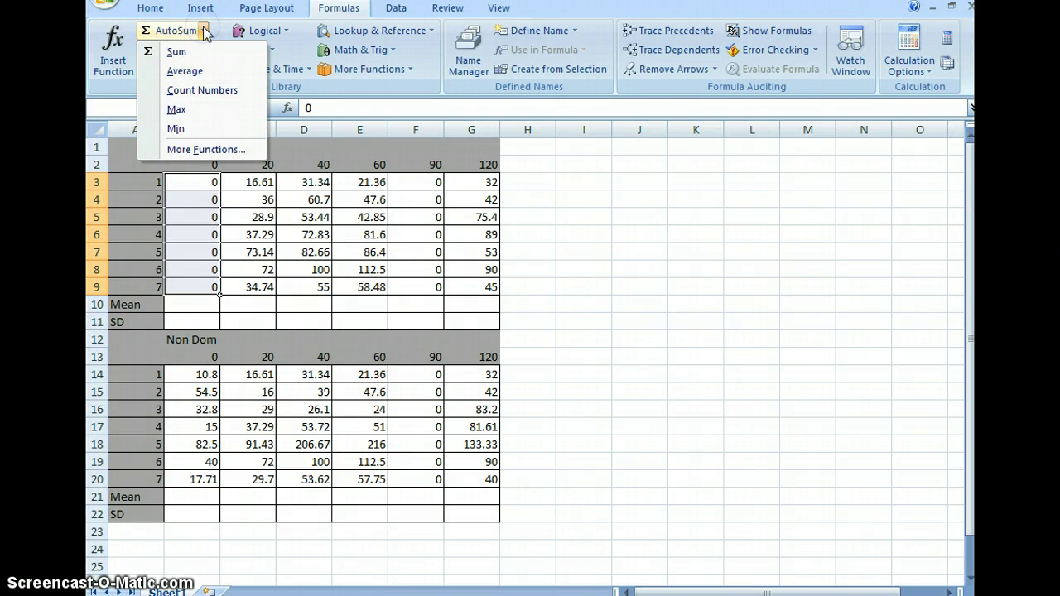
left_click(176, 51)
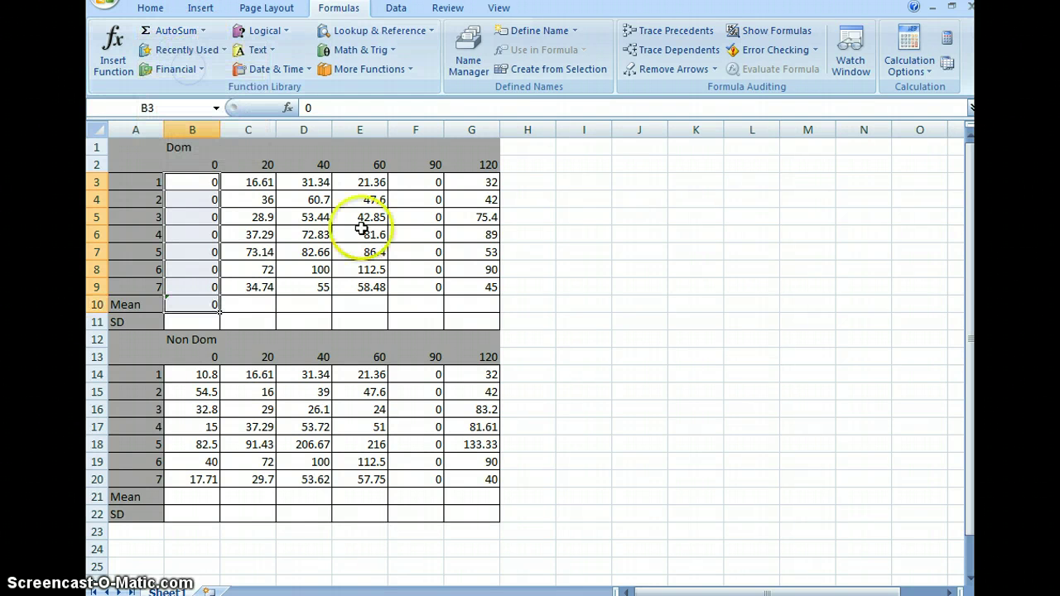
left_click(623, 270)
left_click(169, 306)
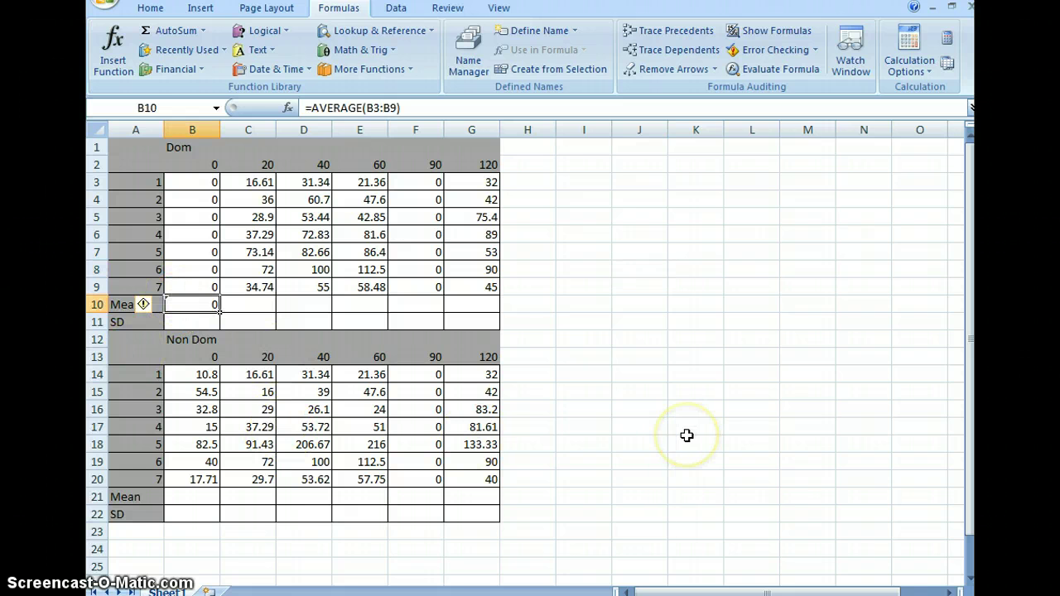
Step: Copy the mean formula from B10 into C10:G10 and into the Non Dom Mean row, B21:G21
left_click(211, 315)
left_click_drag(211, 315, 265, 286)
left_click(560, 334)
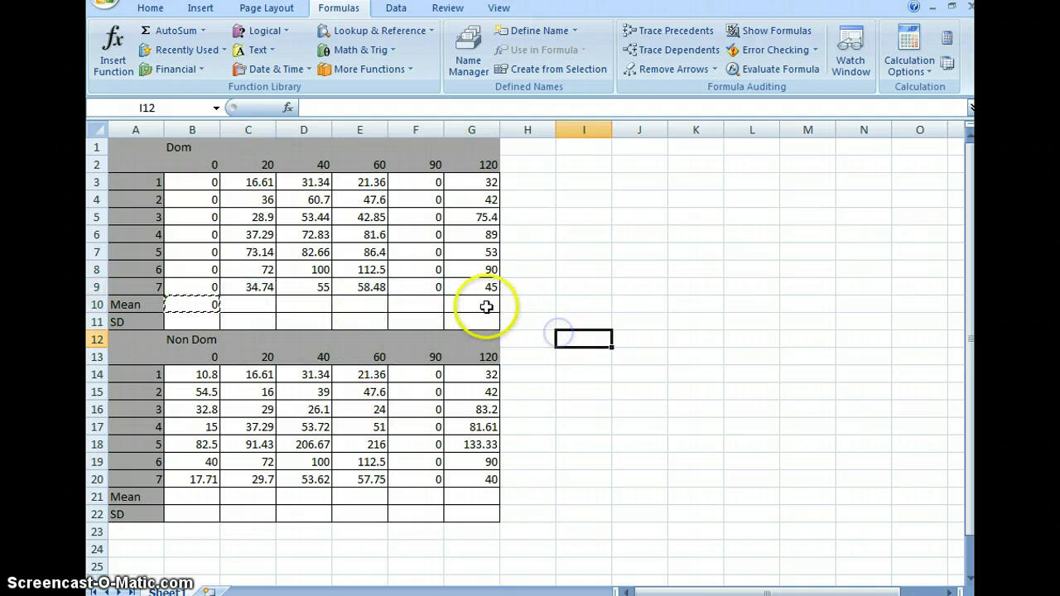
left_click_drag(485, 307, 269, 307)
left_click(522, 399)
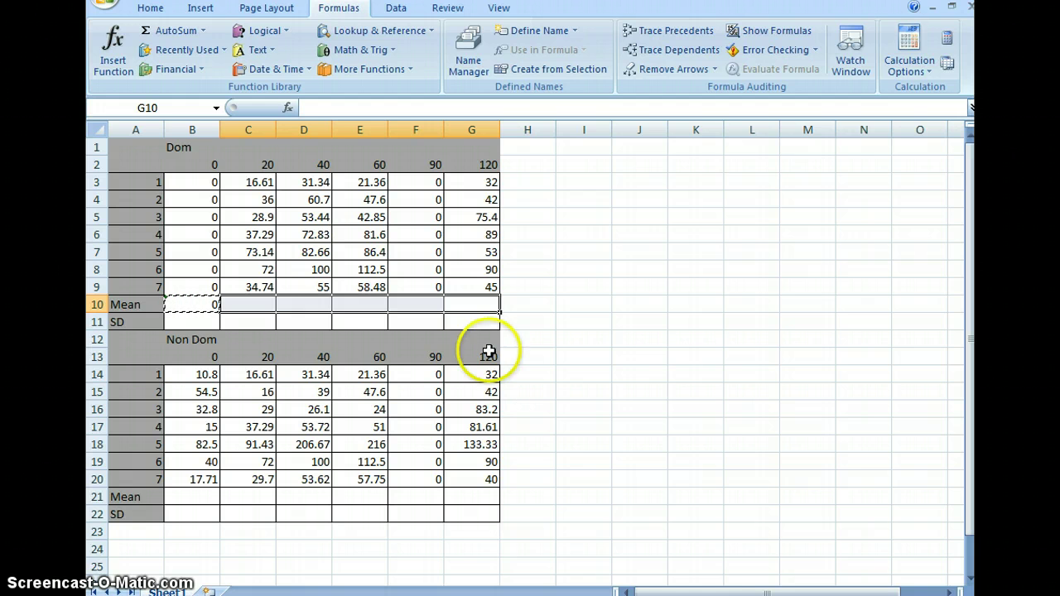
key("ctrl+v")
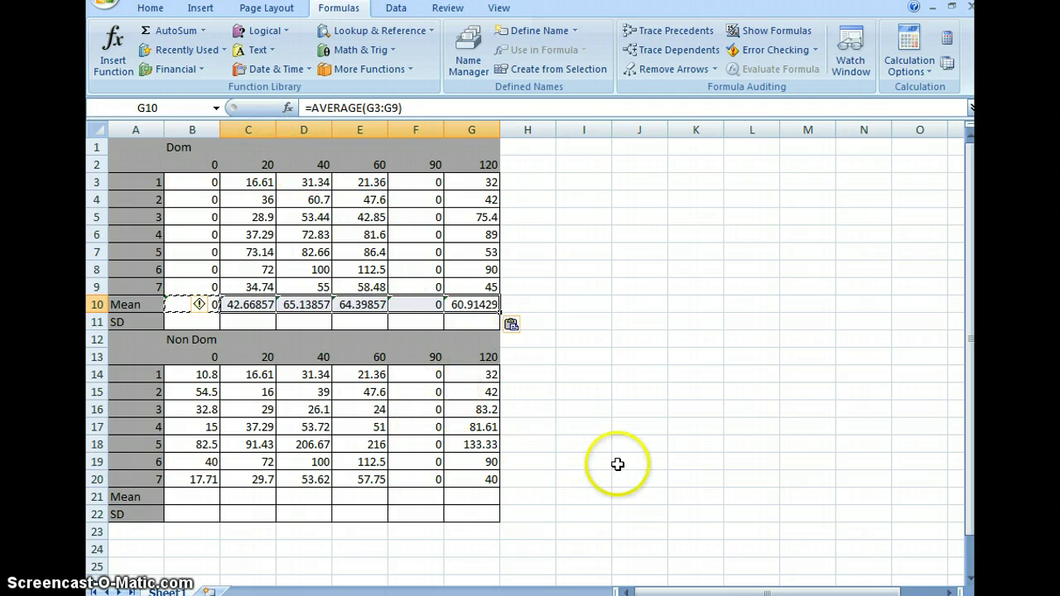
left_click_drag(187, 498, 457, 490)
type("36.18714\t41.71857\t72.92143\t75.74429\t0\t71.73429")
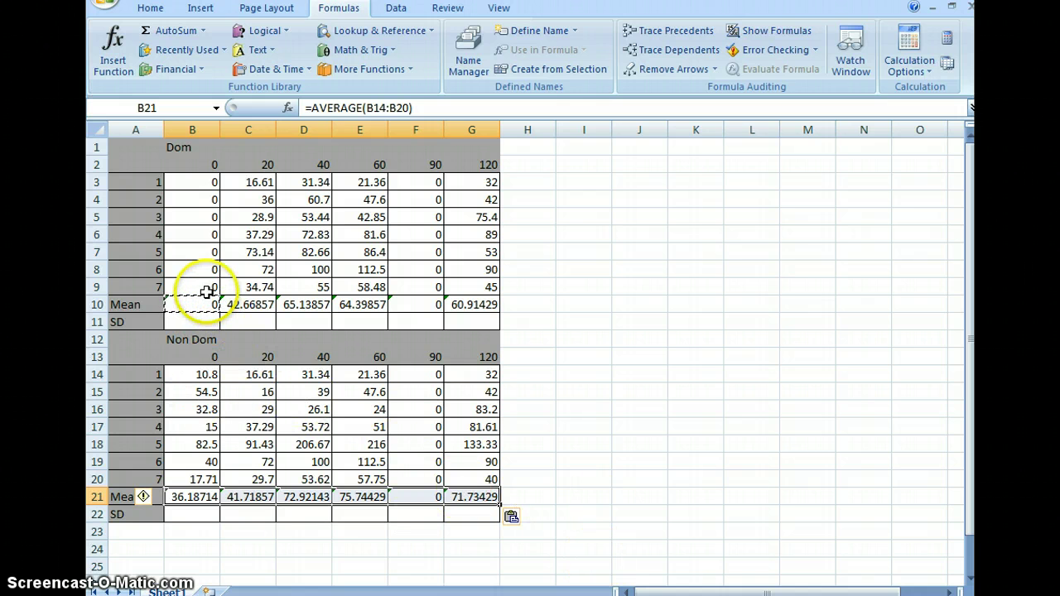
Step: Search the functions for "standard dev" and insert the STDEV function in cell B11
left_click(208, 323)
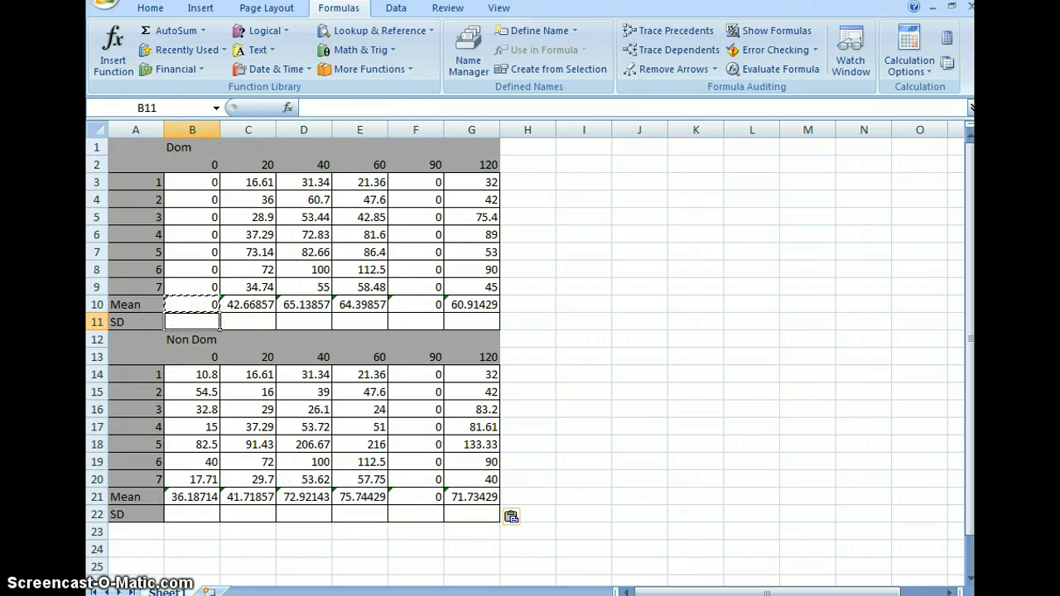
left_click(105, 51)
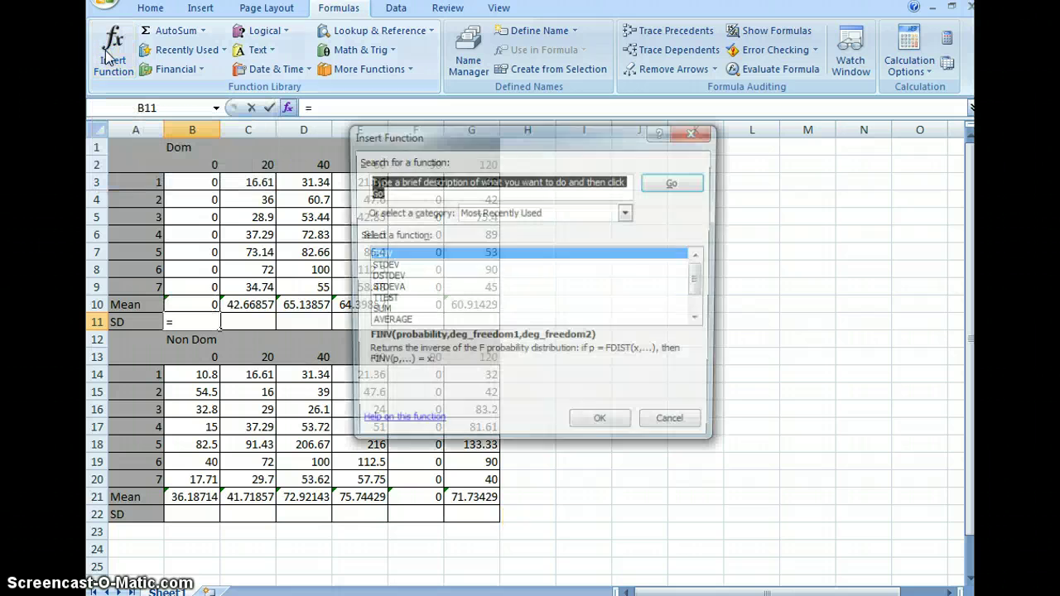
left_click(380, 265)
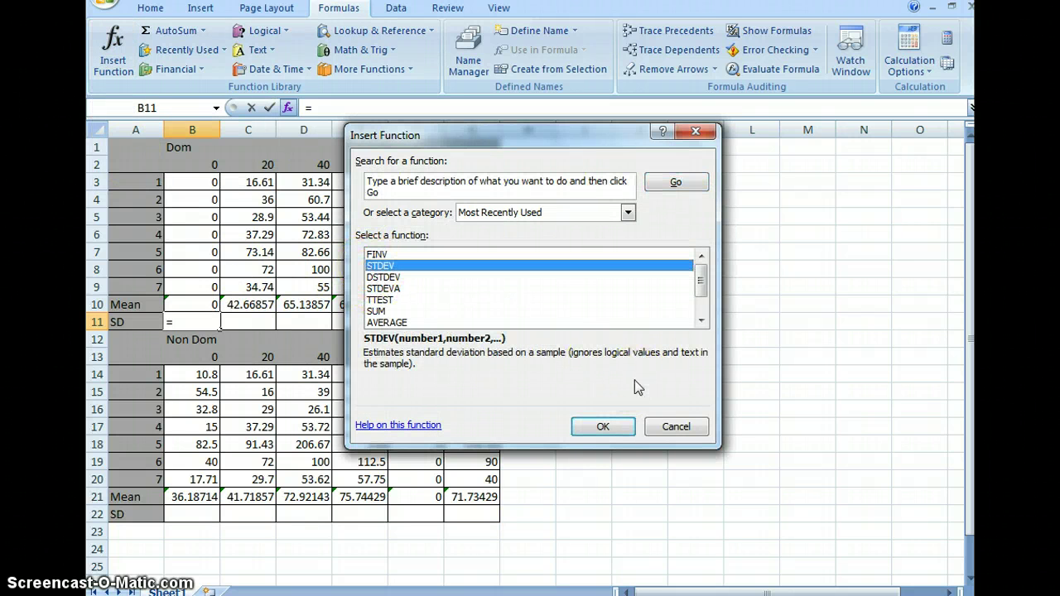
left_click(386, 187)
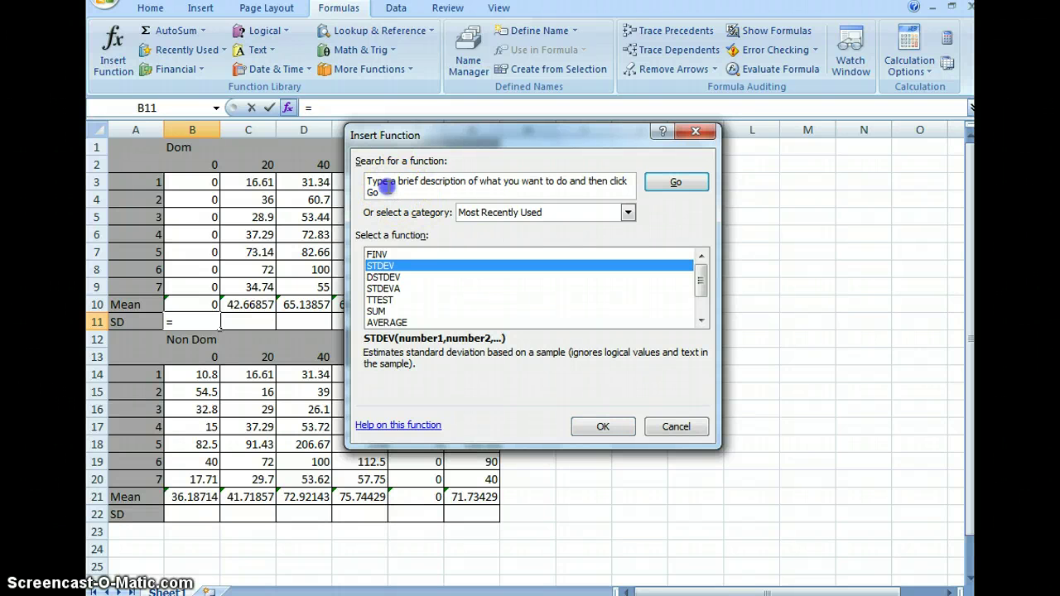
type("standard dev")
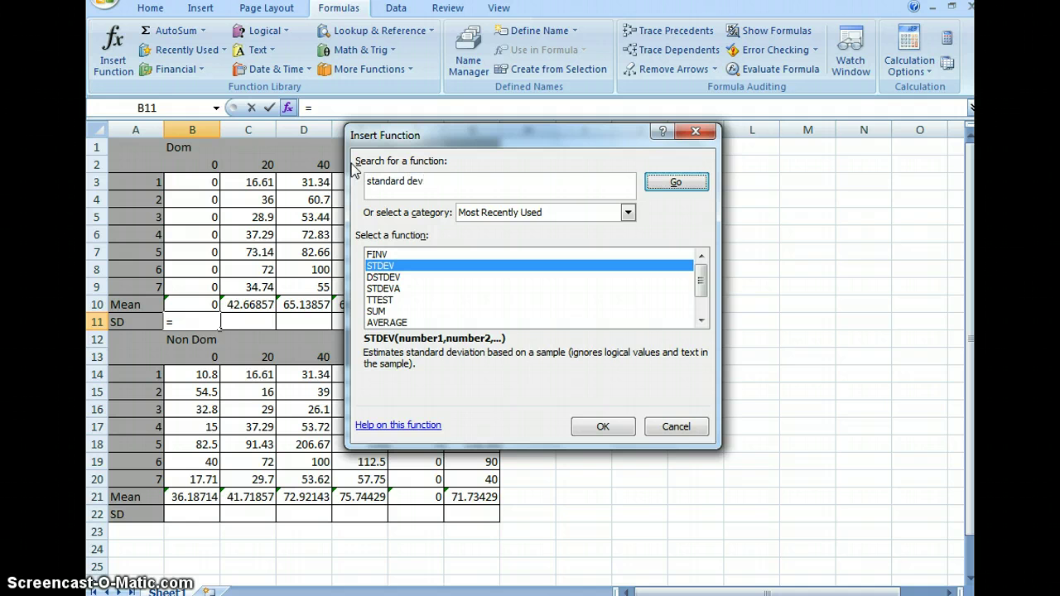
key("Return")
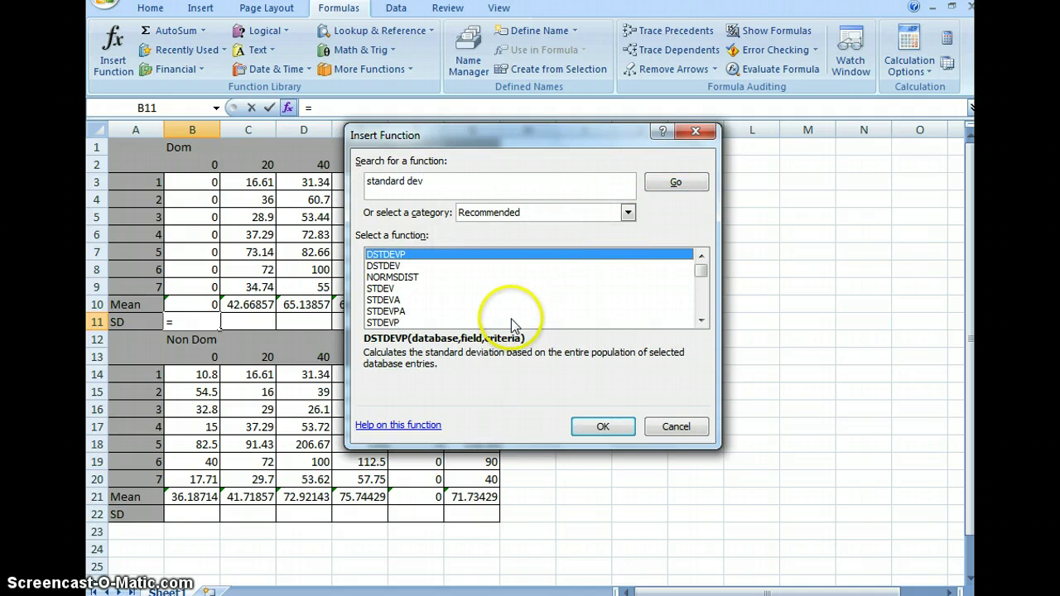
left_click(379, 288)
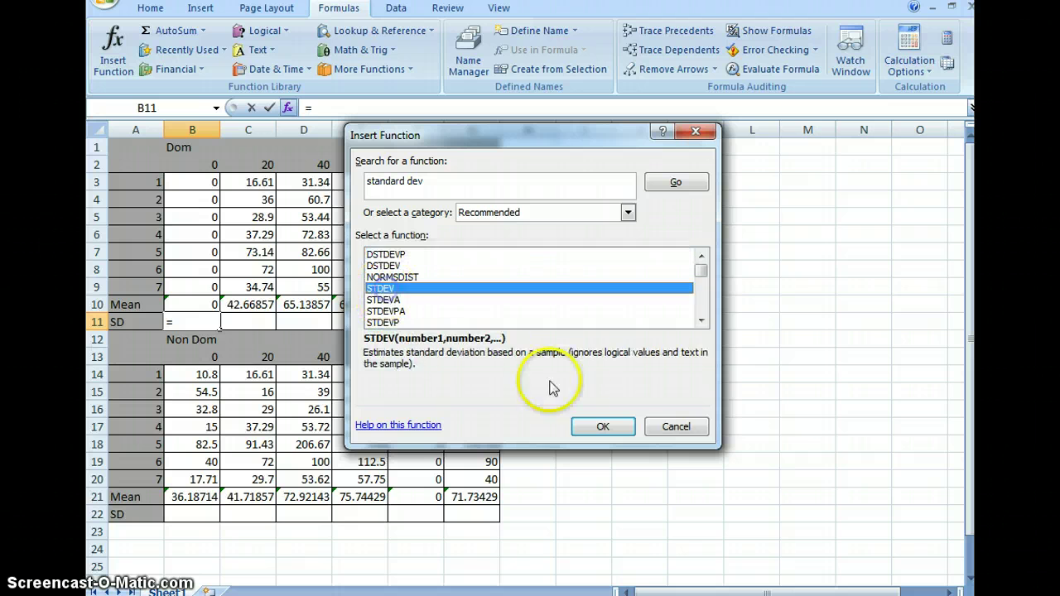
left_click(598, 426)
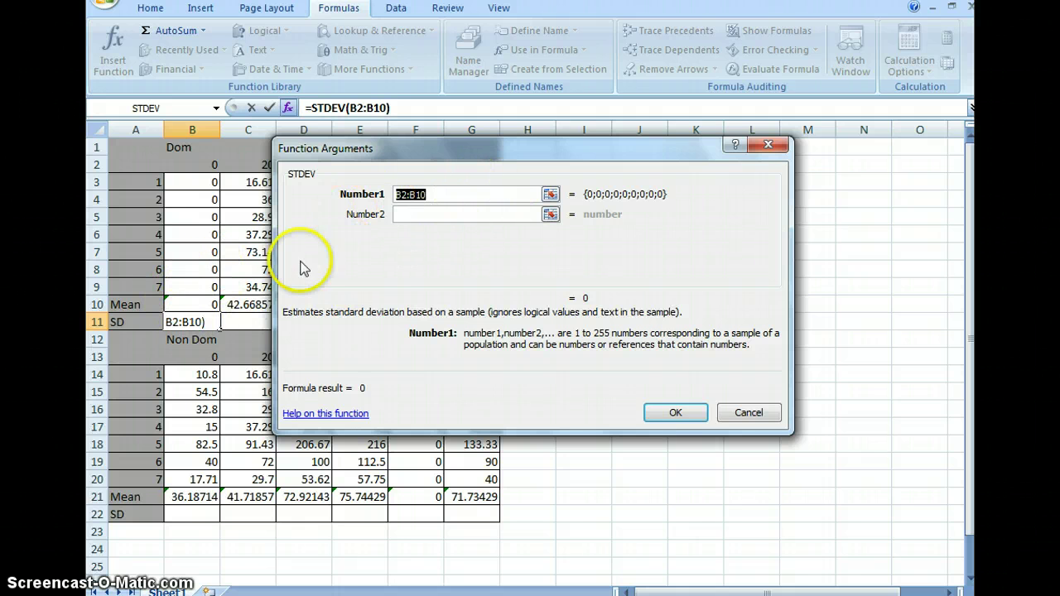
Step: Set the STDEV function's first argument to the range B3:B9 and complete the formula
left_click(549, 193)
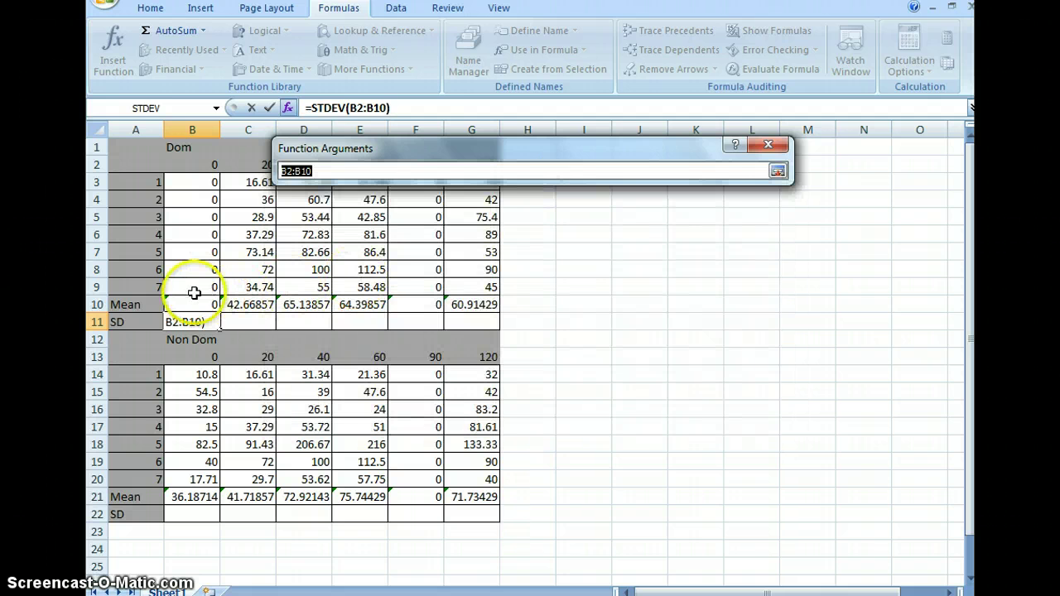
left_click_drag(194, 291, 202, 179)
left_click(778, 171)
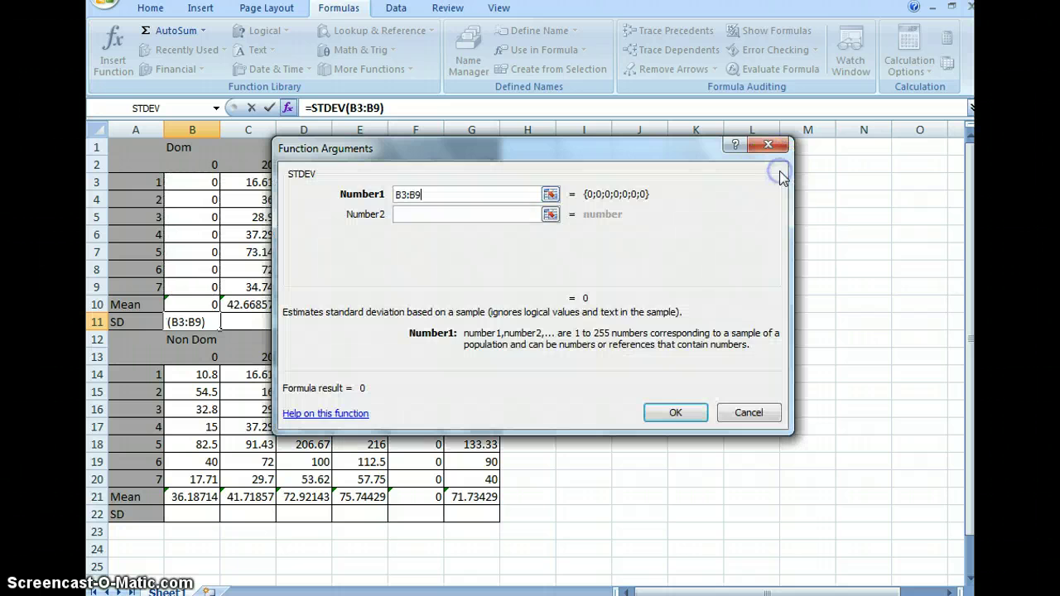
left_click(676, 412)
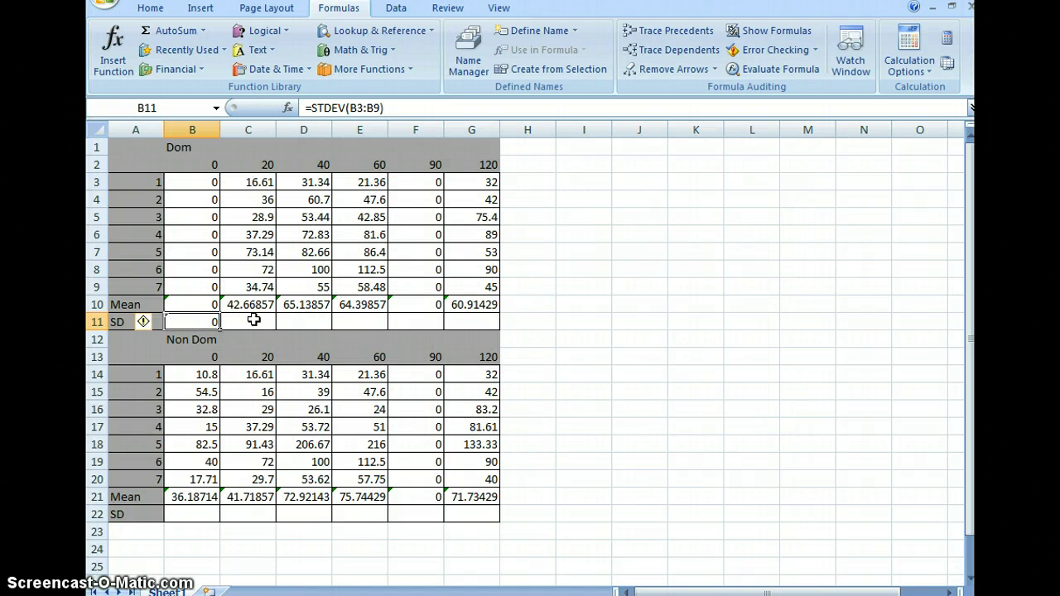
Step: Copy the standard deviation formula from B11 into C11:G11 and into the Non Dom SD row, B22:G22
left_click_drag(252, 320, 450, 320)
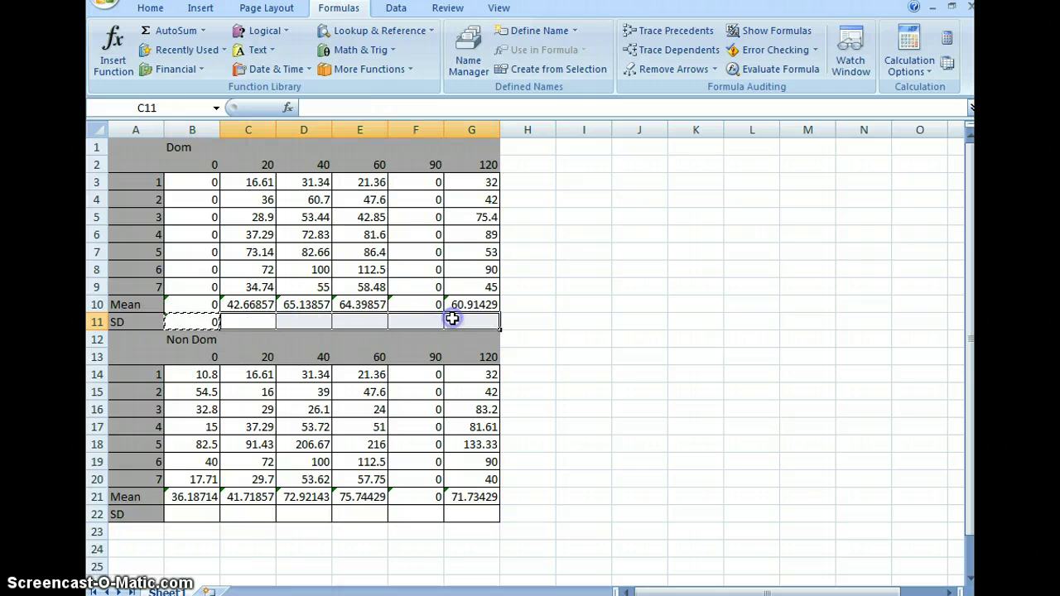
type("21.57825\t22.29787\t30.89655\t0\t23.64427")
left_click_drag(185, 516, 455, 516)
key("ctrl+v")
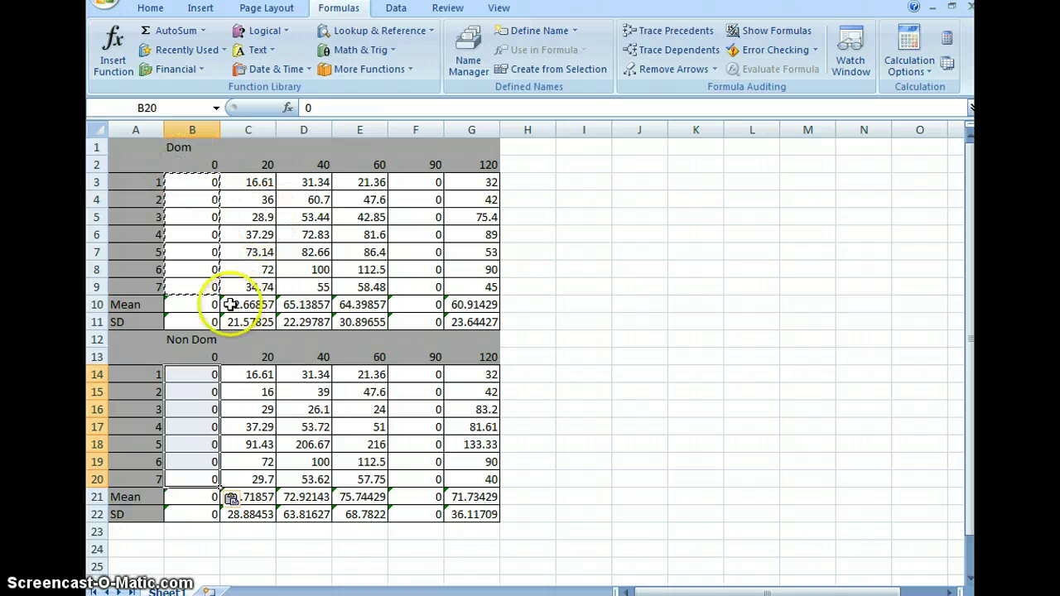
Step: Insert a 2-D line chart with markers from the Dom means in C10:G10
left_click_drag(230, 305, 465, 307)
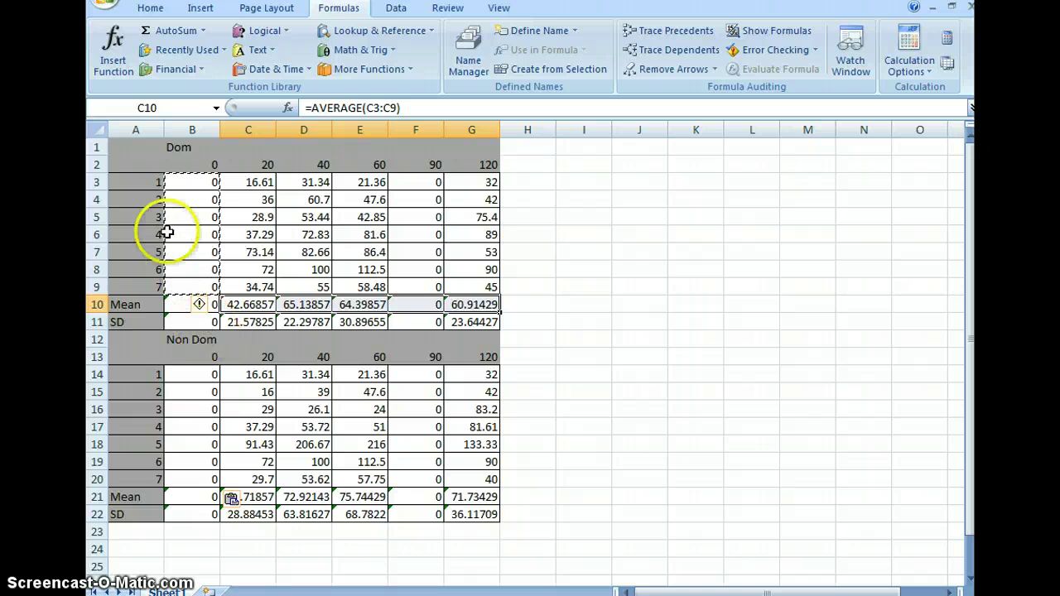
left_click_drag(196, 164, 462, 159)
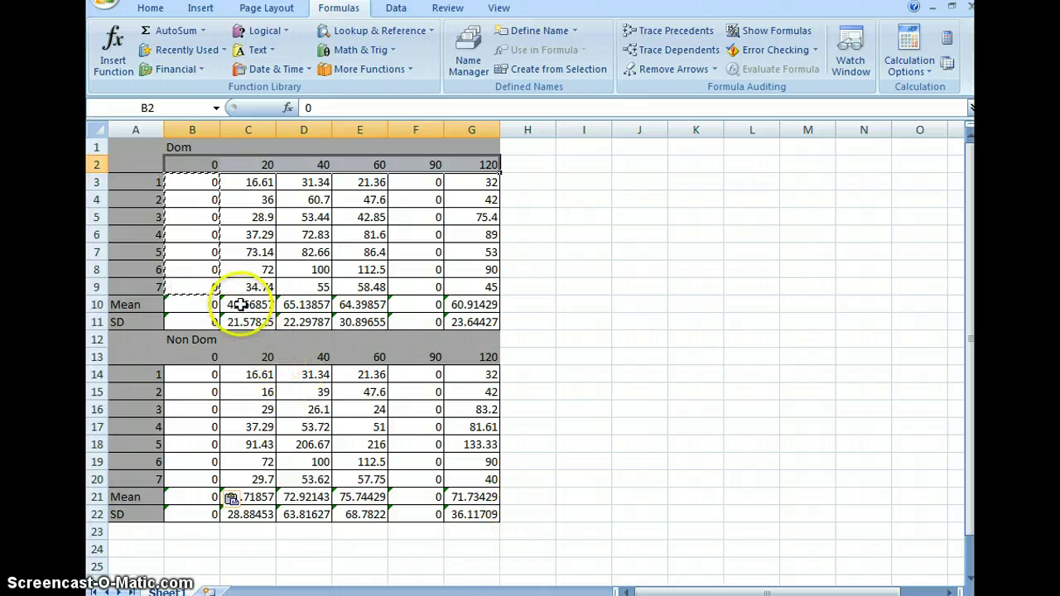
left_click_drag(244, 303, 457, 300)
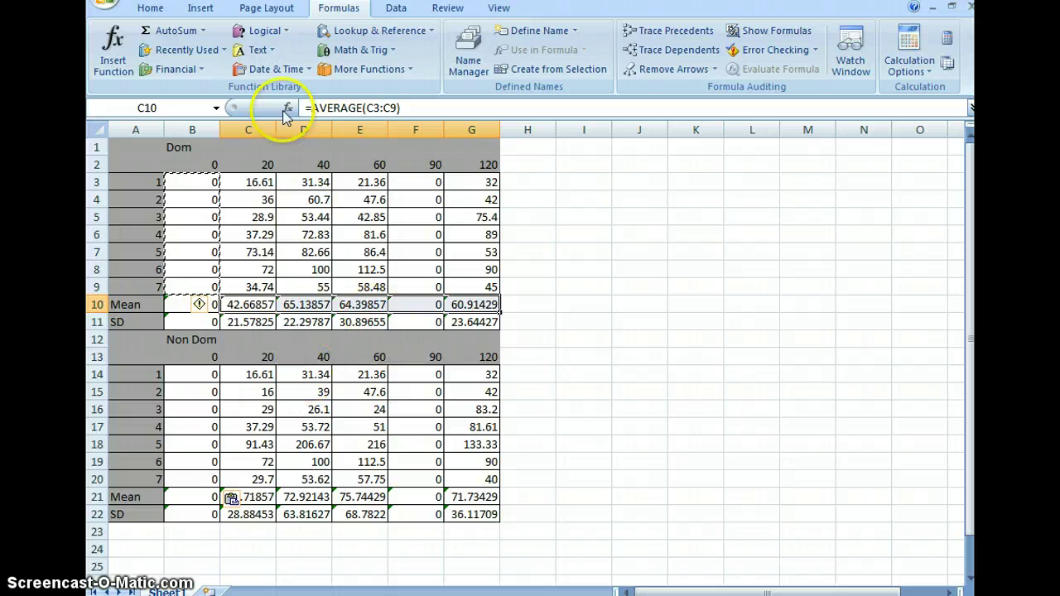
left_click(201, 10)
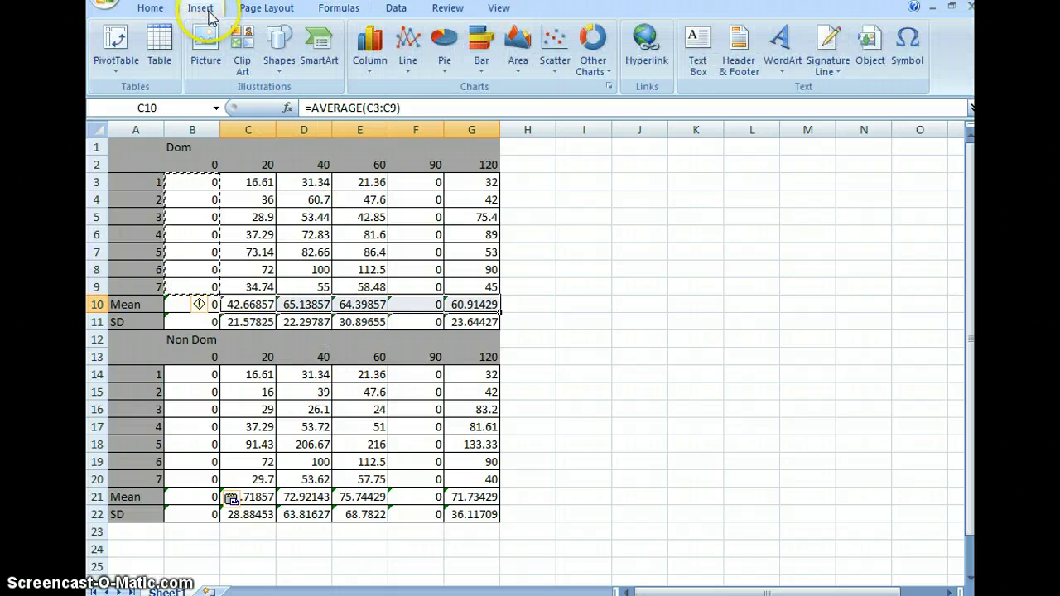
left_click(411, 75)
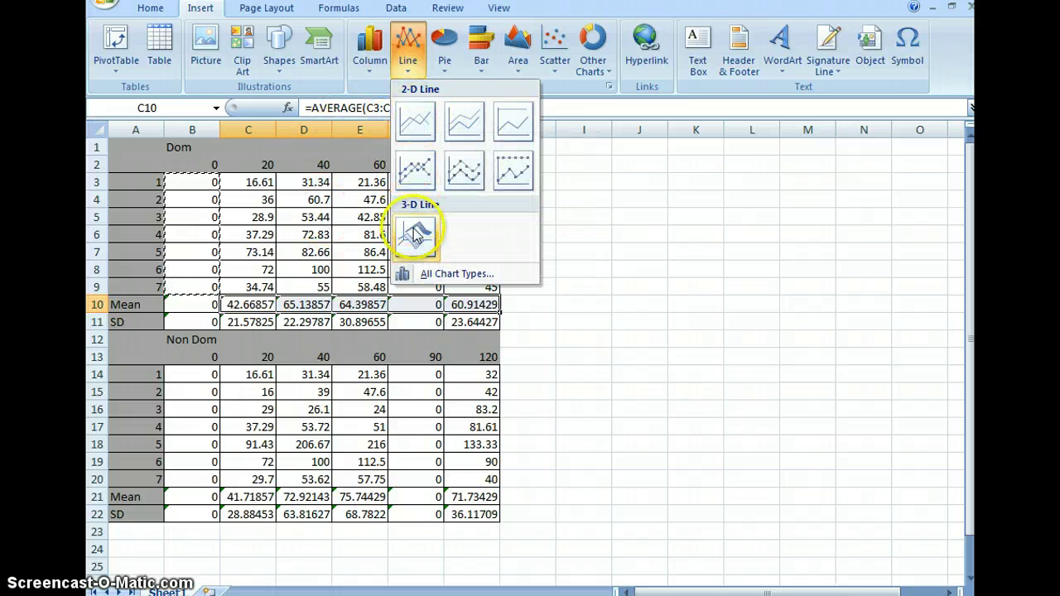
left_click(421, 125)
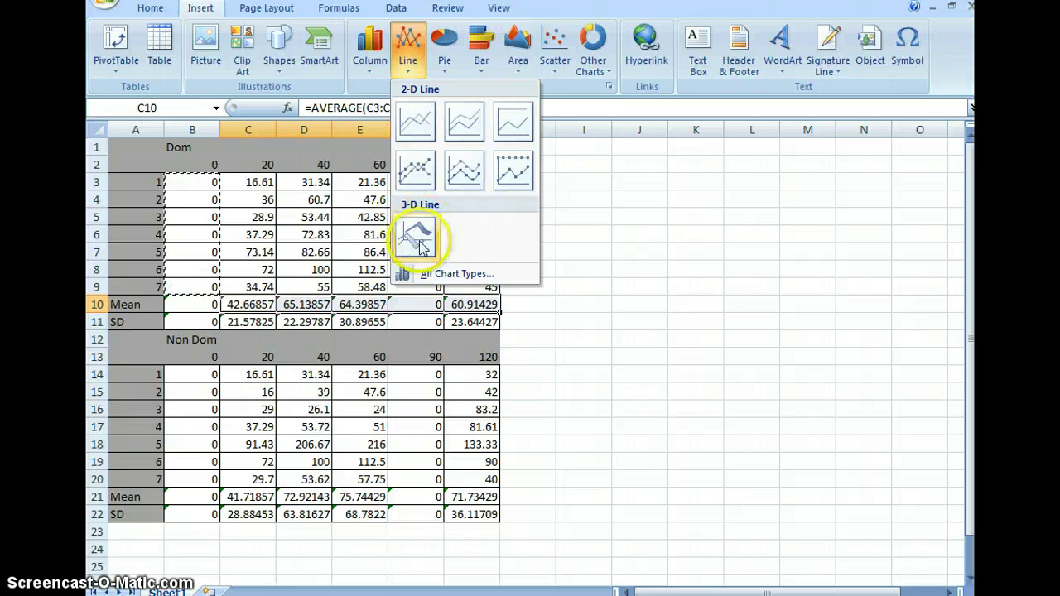
left_click(408, 172)
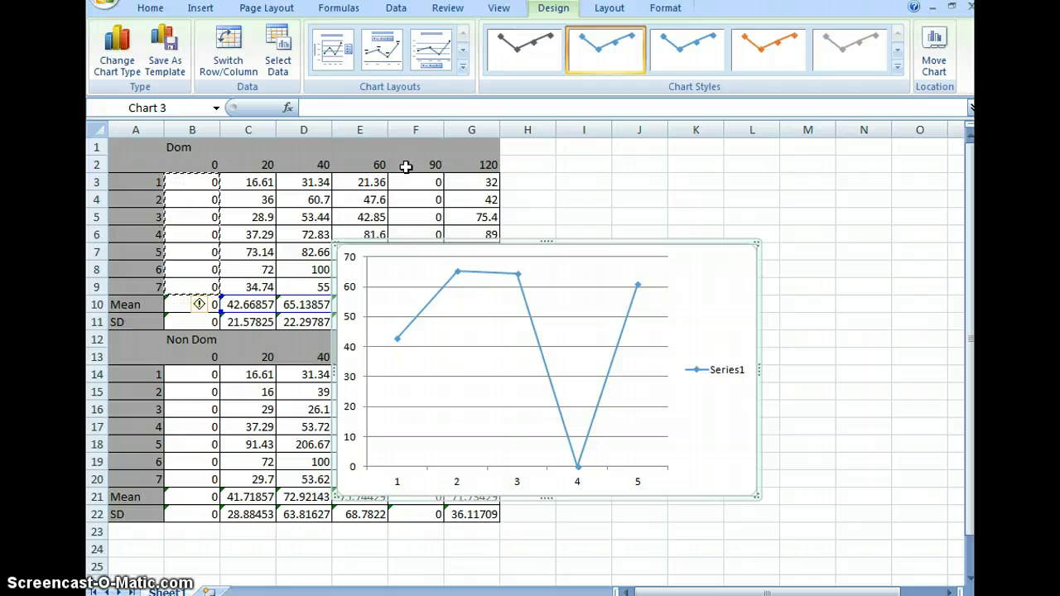
key("ctrl+c")
mouse_move(591, 444)
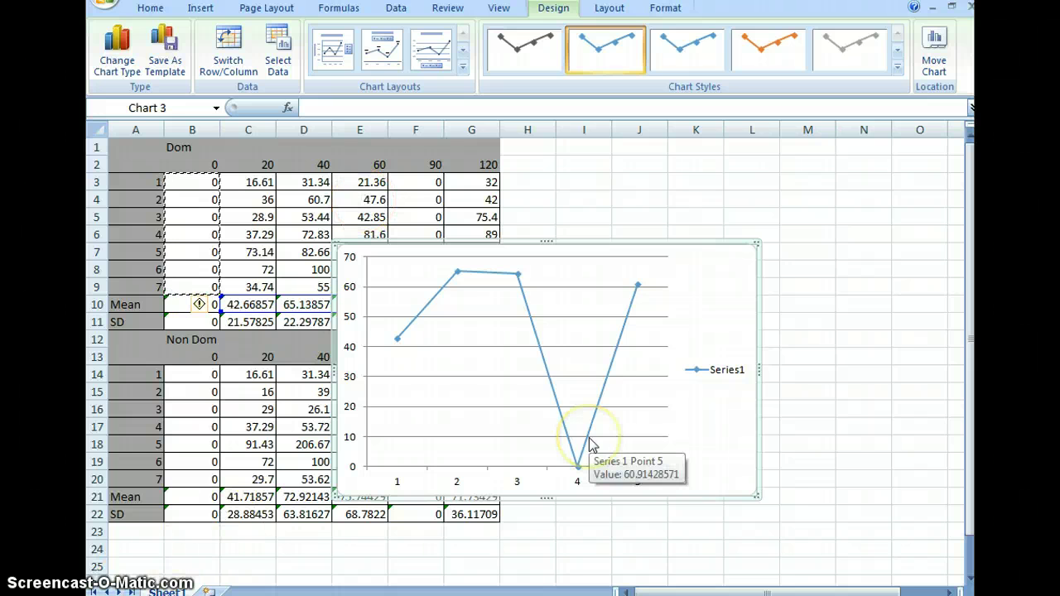
Step: Rename the chart's existing data series "Dom Arm" and set its values to the Dom means in B10:G10
right_click(487, 347)
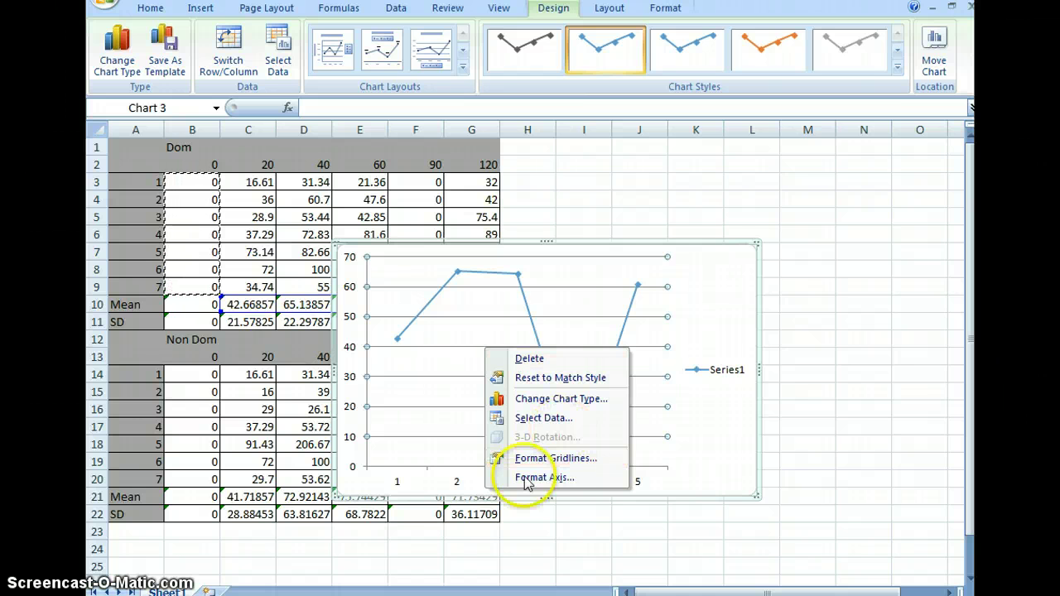
left_click(544, 419)
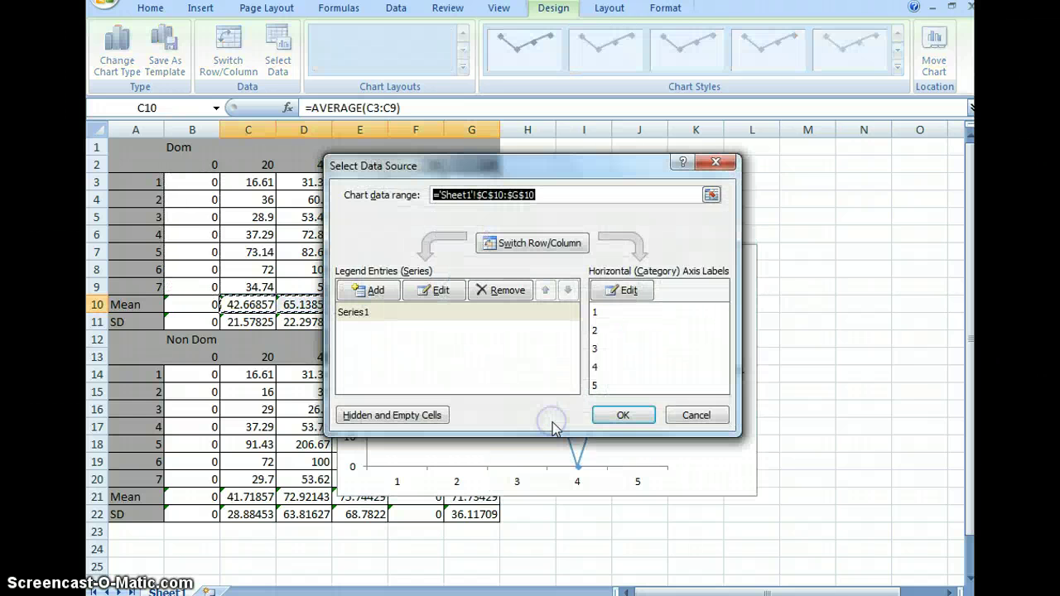
left_click(437, 294)
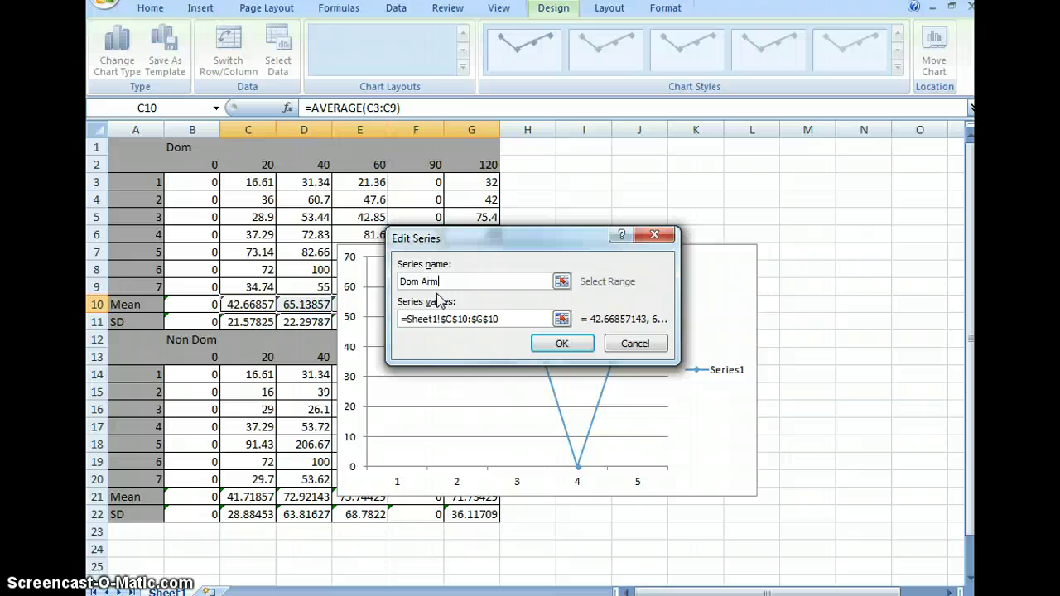
left_click(562, 319)
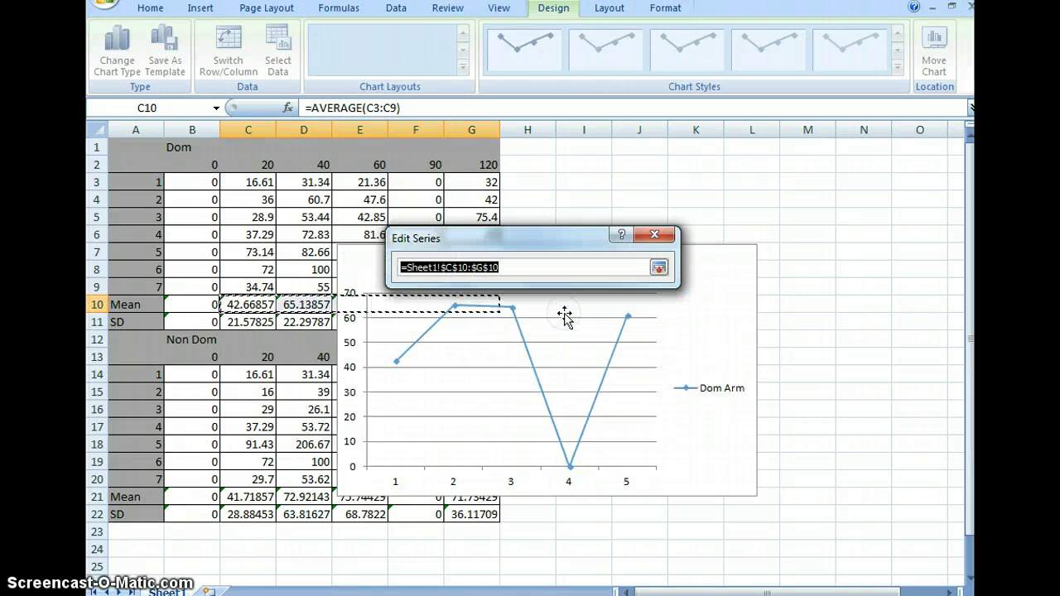
left_click_drag(201, 304, 481, 314)
left_click(658, 268)
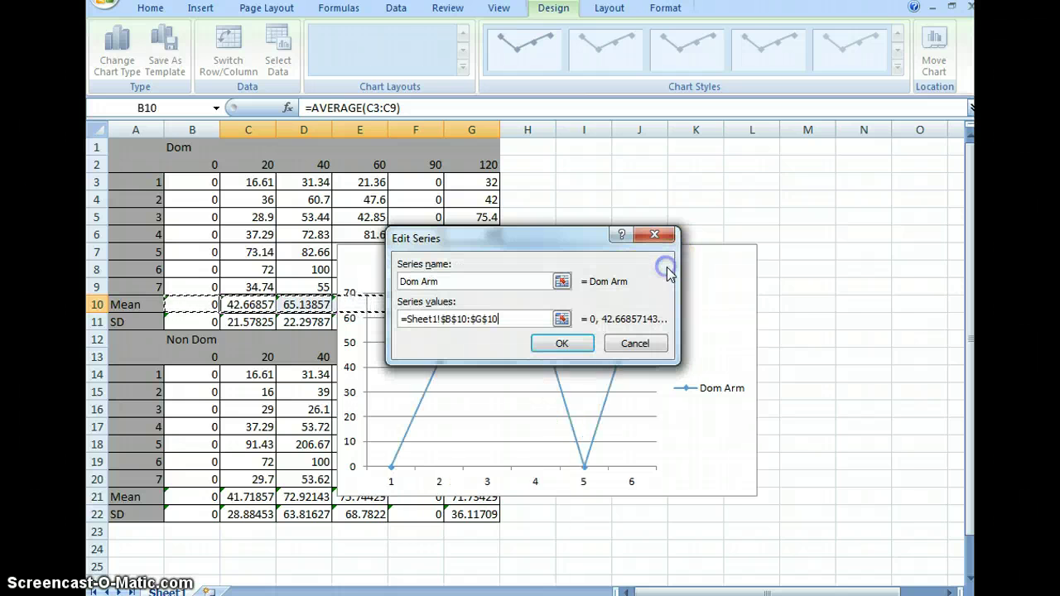
left_click(578, 344)
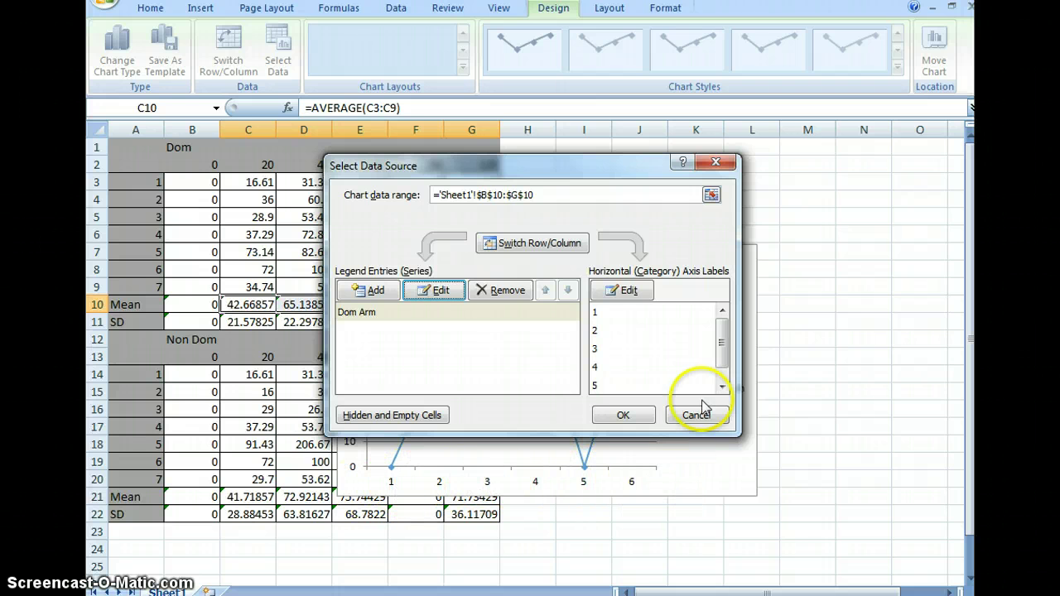
Step: Use the angle headings in B2:G2 as the chart's horizontal axis labels and apply the data source changes
left_click(627, 292)
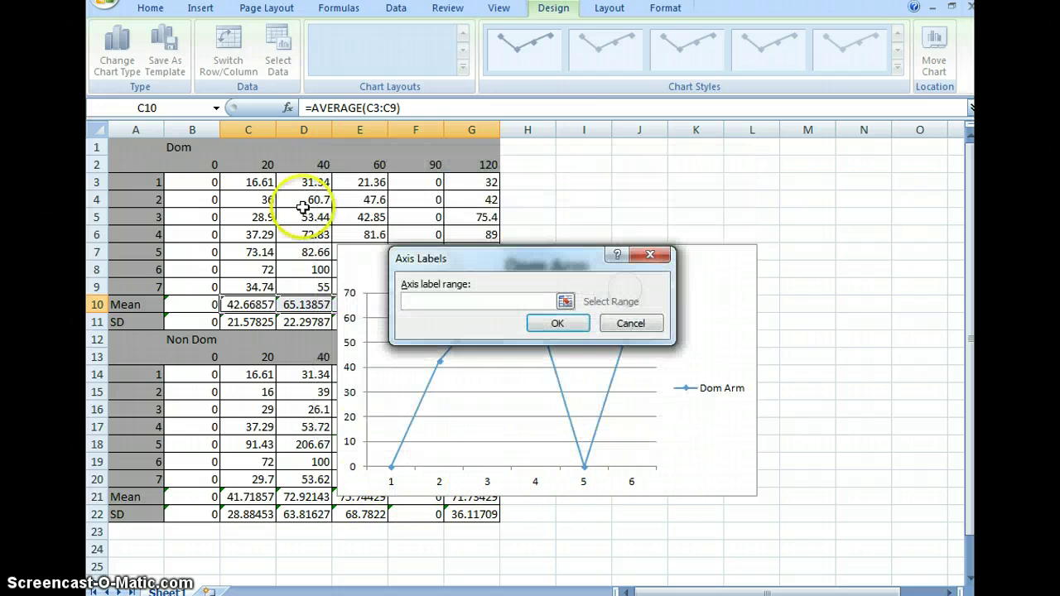
left_click(198, 164)
left_click_drag(261, 160, 482, 166)
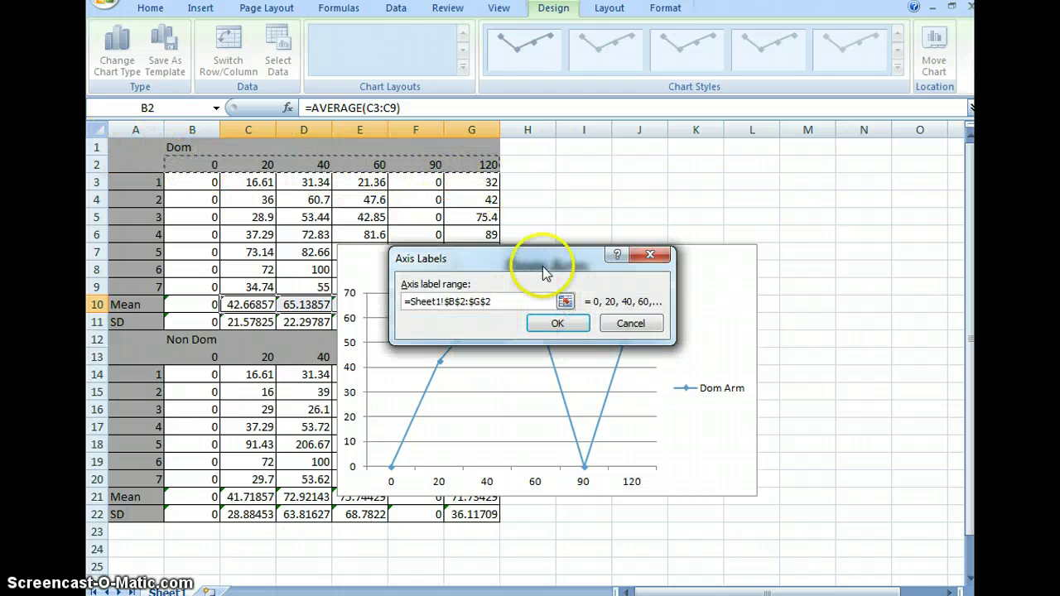
left_click(563, 324)
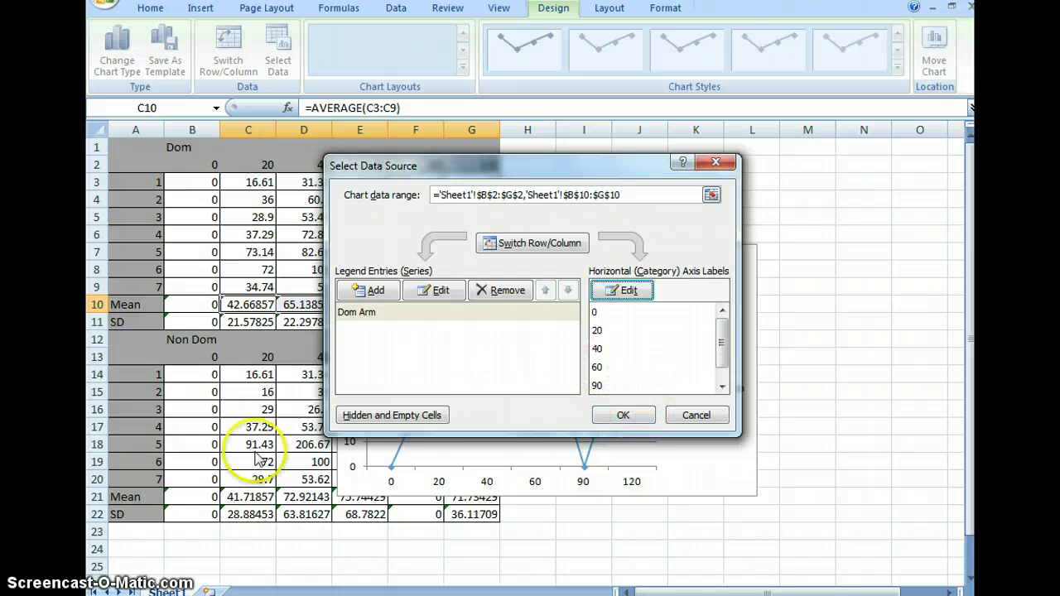
left_click(620, 416)
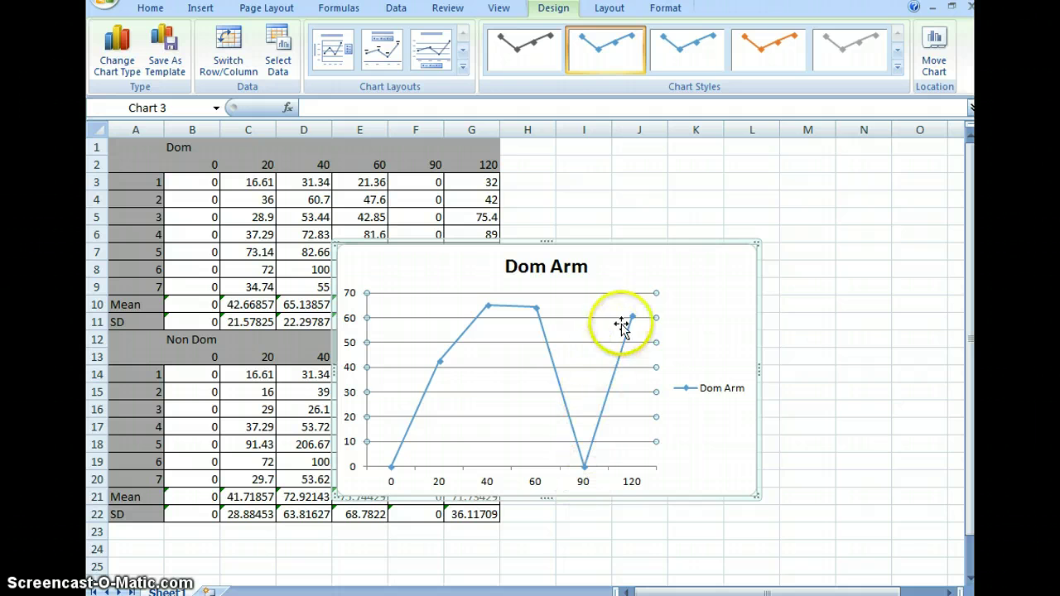
Step: Move the chart up to uncover row 21 and add a "Non dom arm" series with the values B21:G21
mouse_move(634, 325)
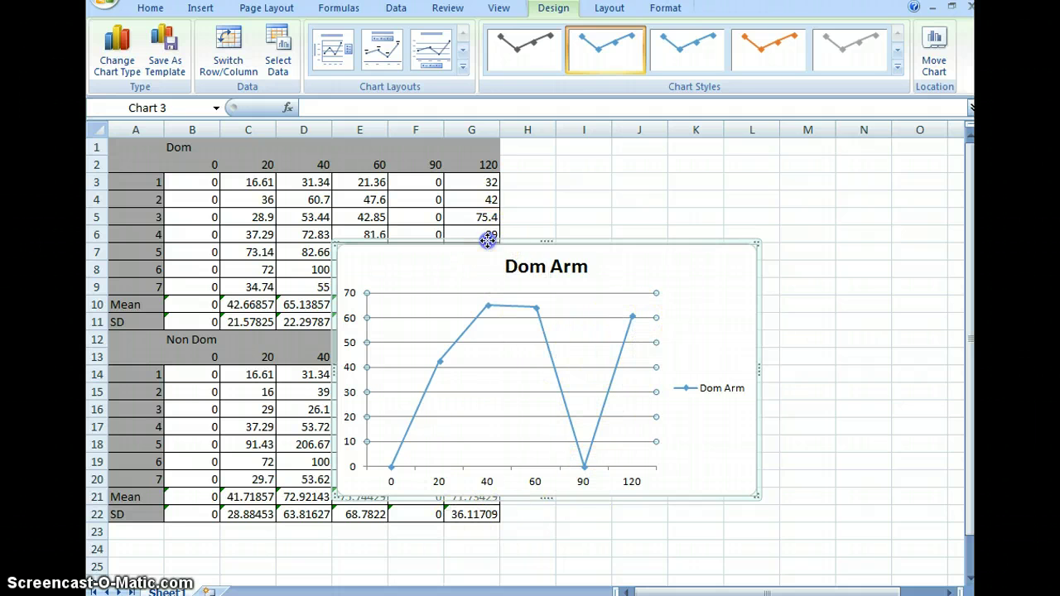
left_click_drag(487, 240, 480, 185)
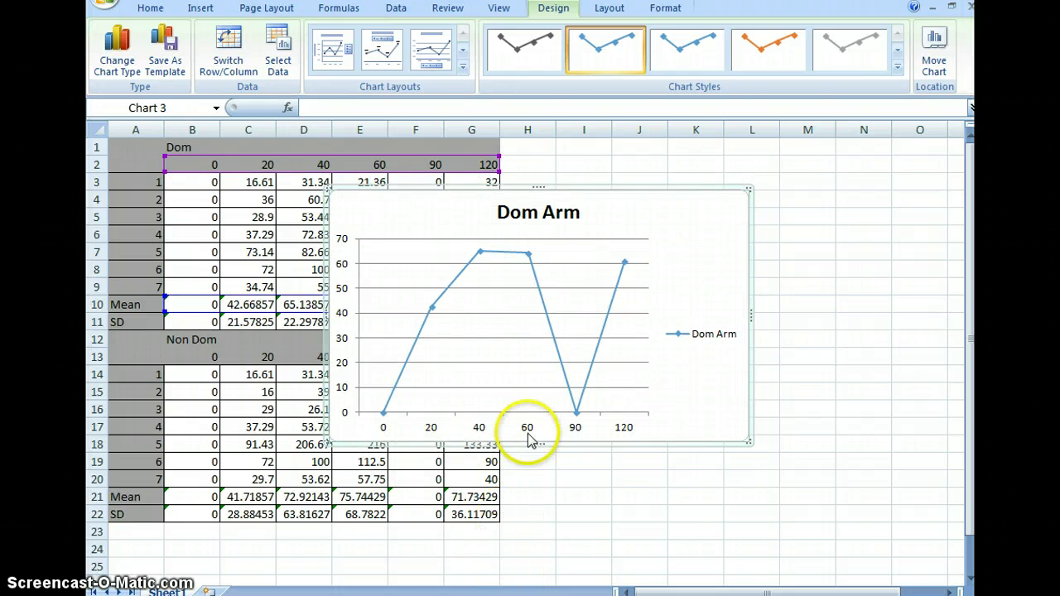
right_click(489, 306)
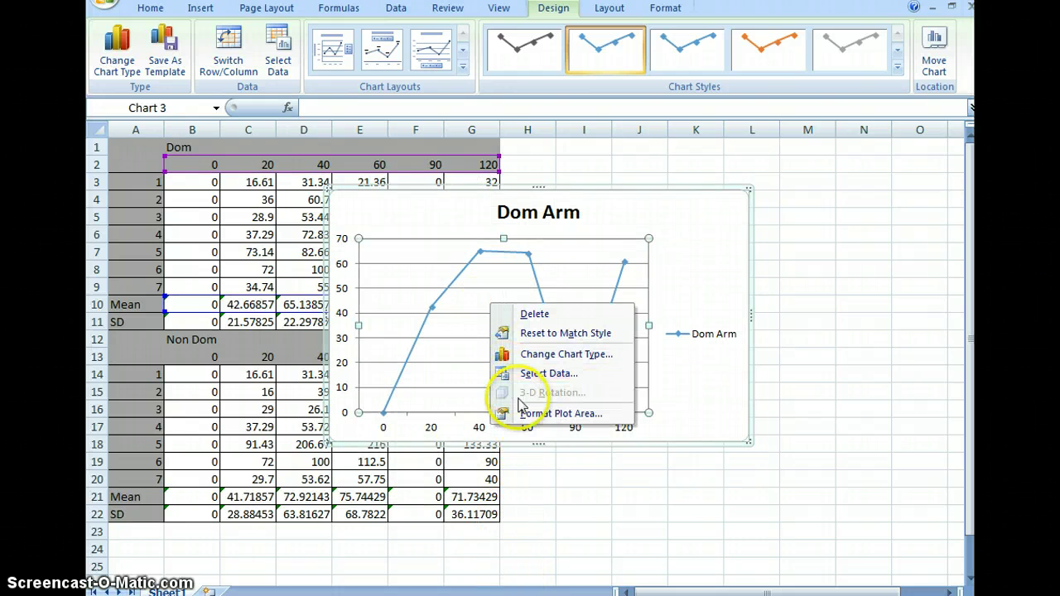
left_click(507, 374)
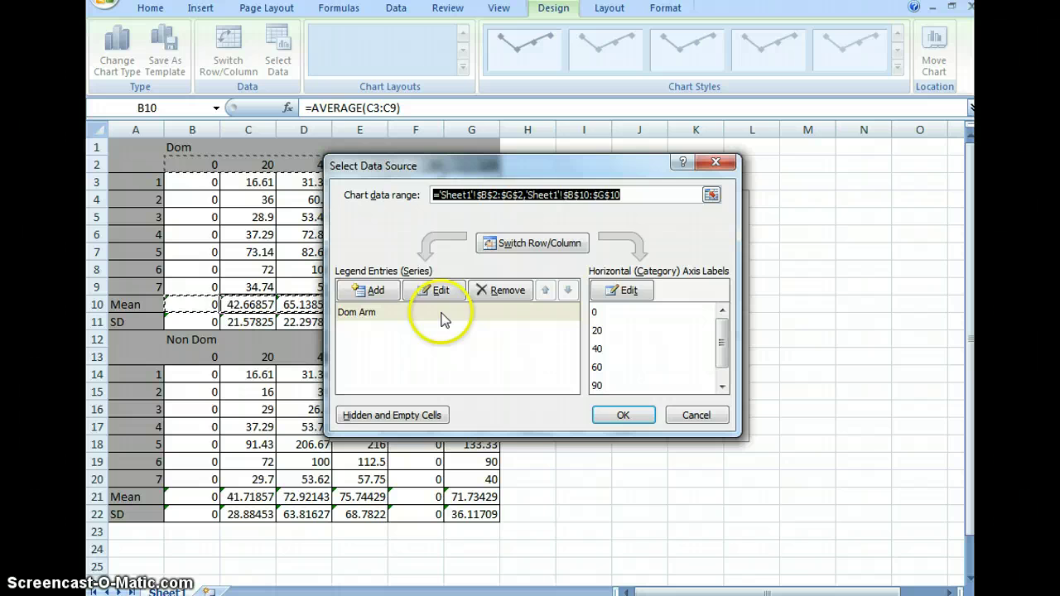
left_click(364, 290)
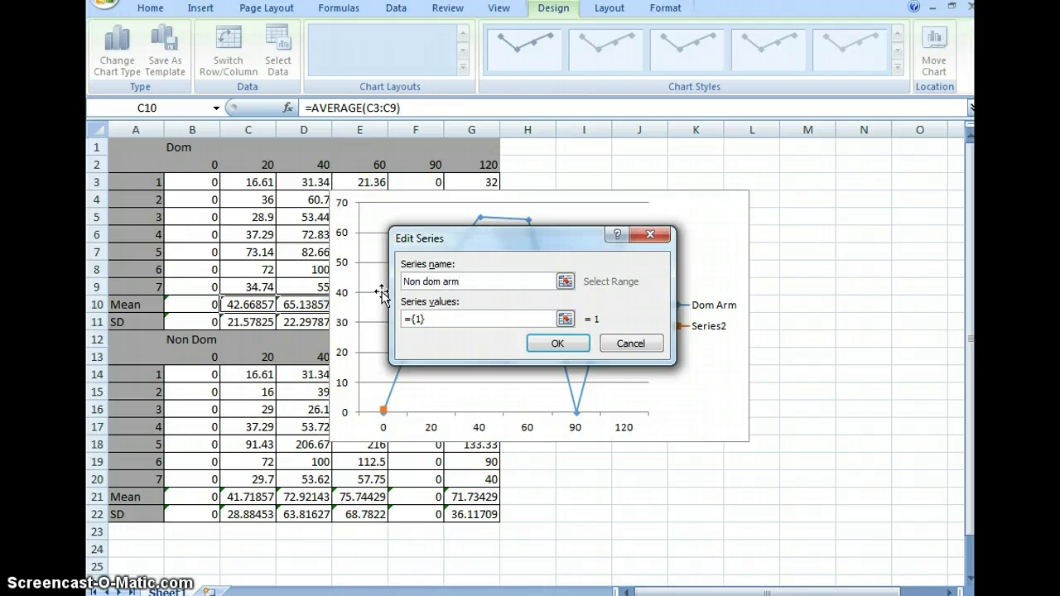
left_click(565, 318)
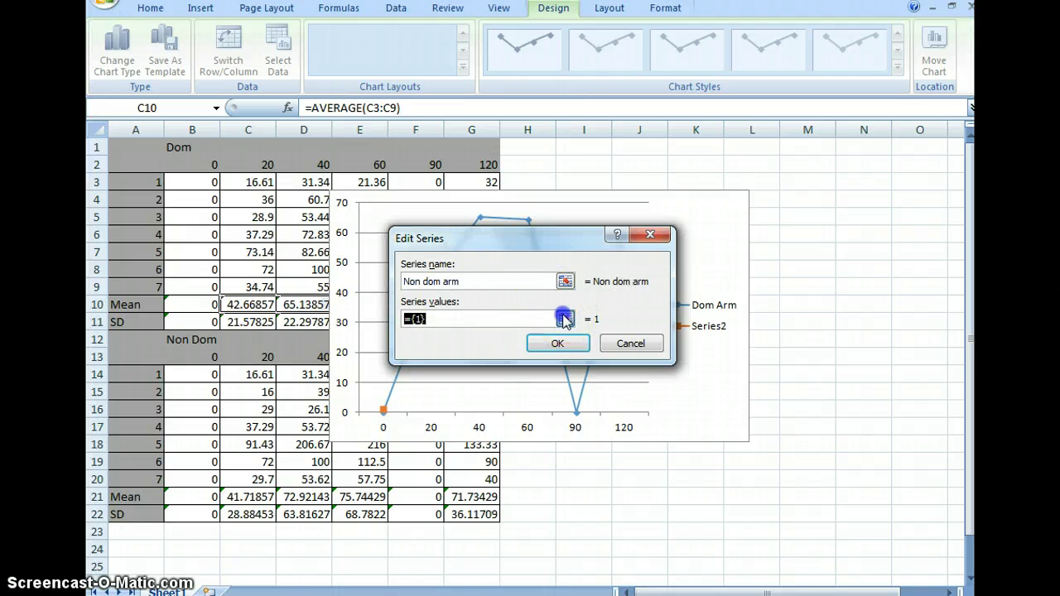
left_click_drag(468, 497, 199, 497)
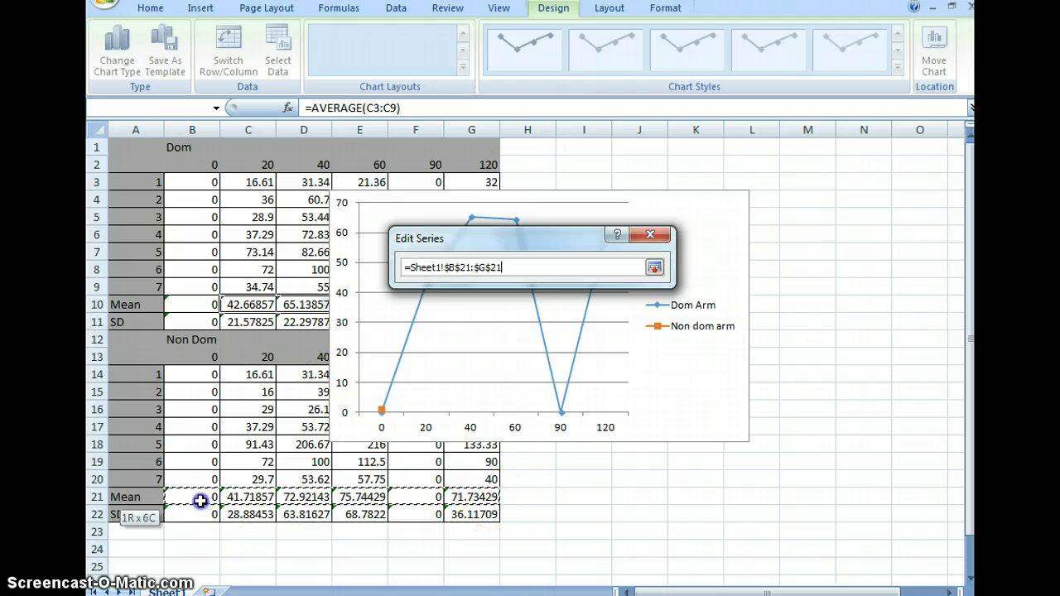
left_click(654, 267)
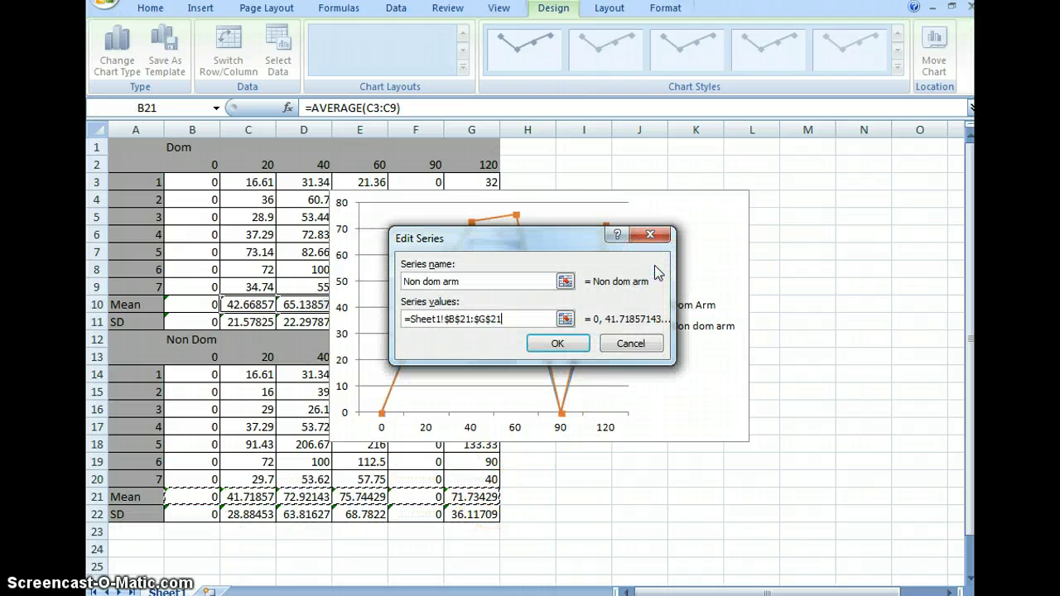
left_click(569, 345)
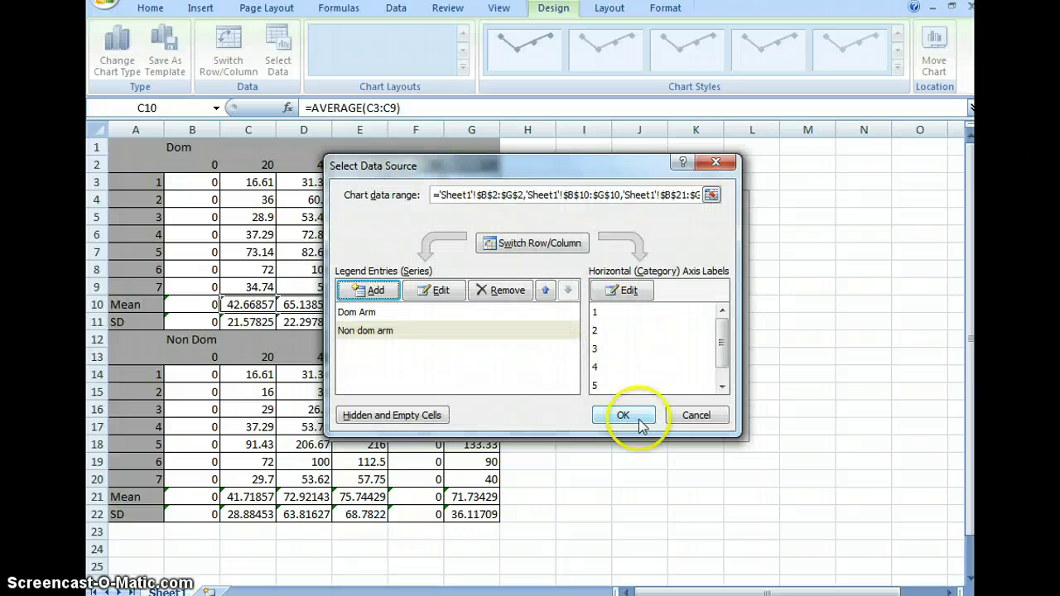
left_click(623, 416)
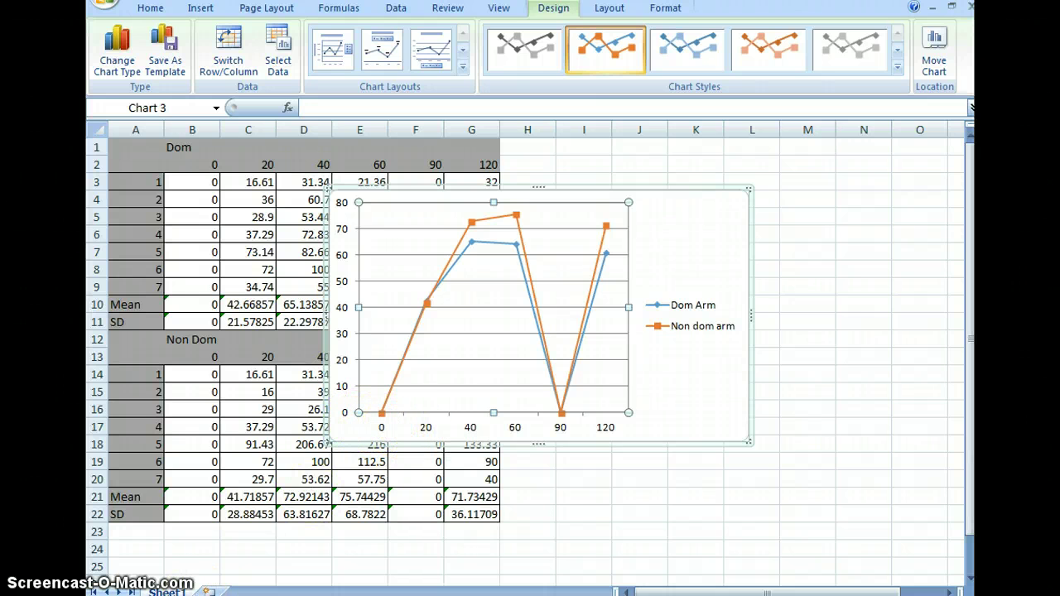
Step: Format the chart's horizontal axis so that it is positioned on tick marks
left_click(356, 425)
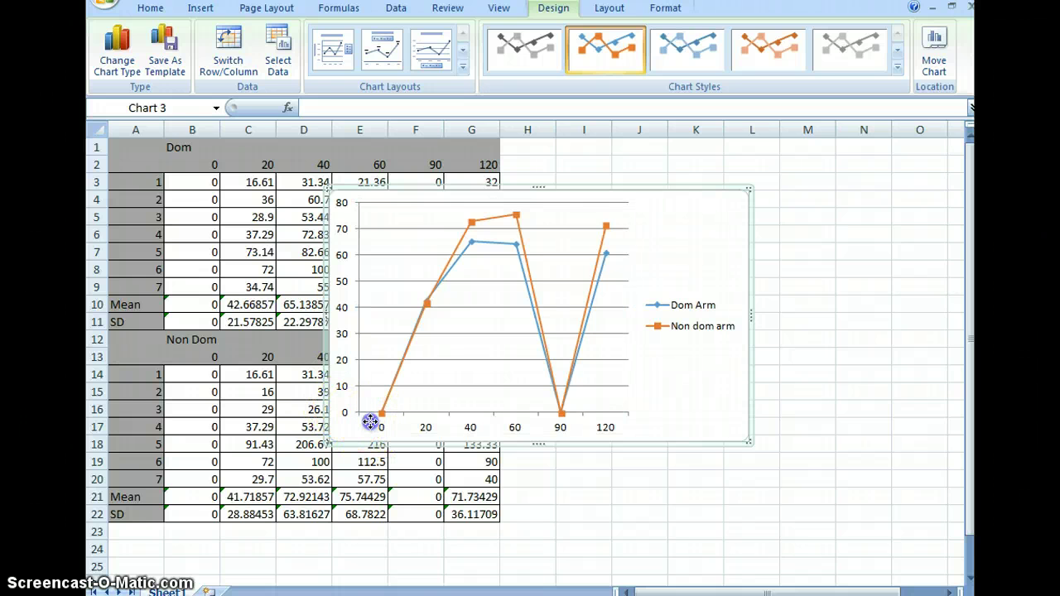
right_click(389, 426)
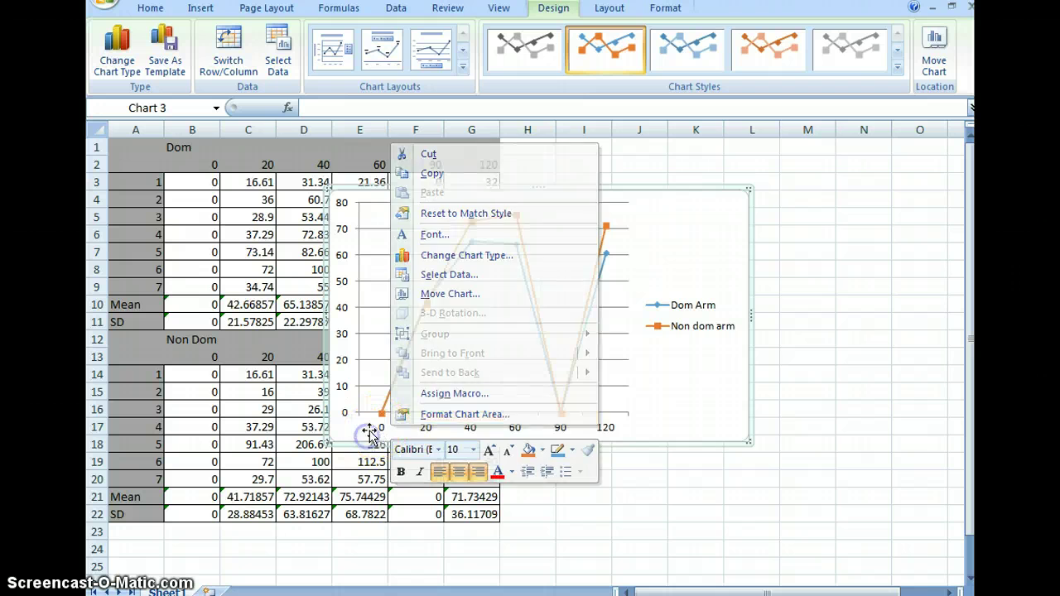
left_click(386, 430)
right_click(411, 426)
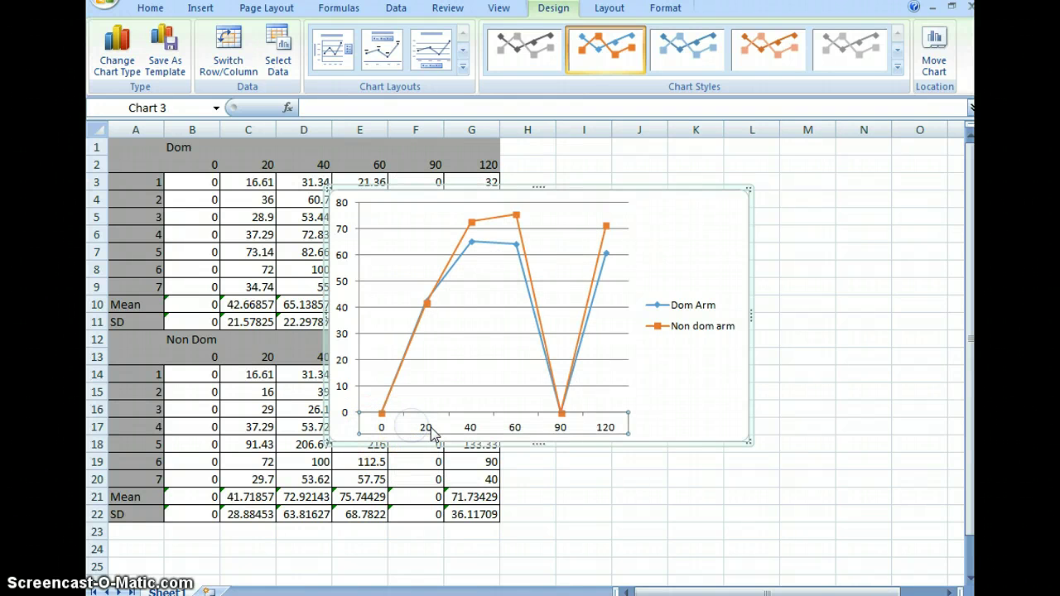
right_click(428, 427)
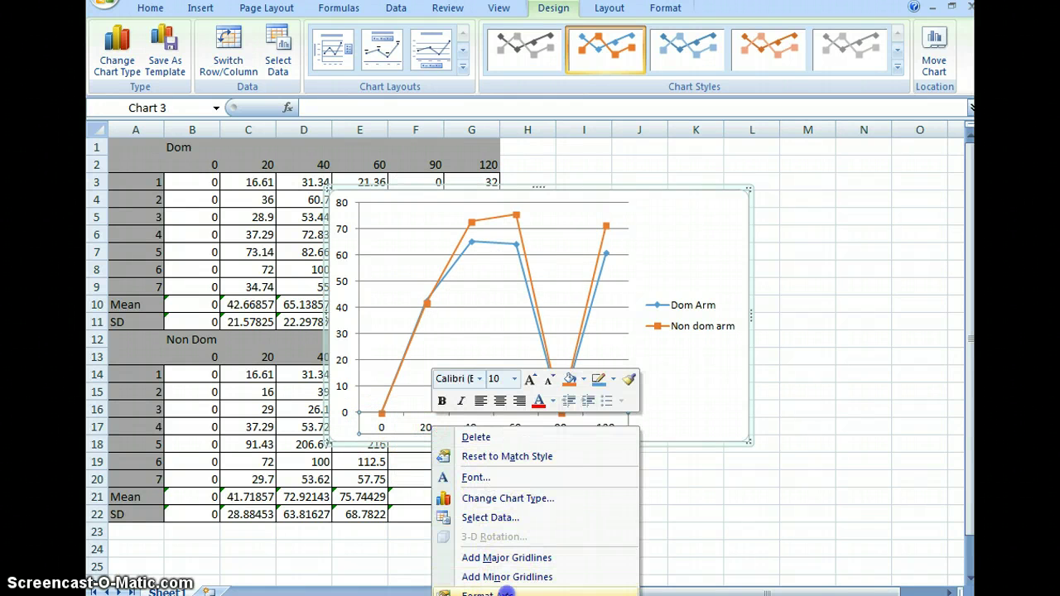
left_click(507, 588)
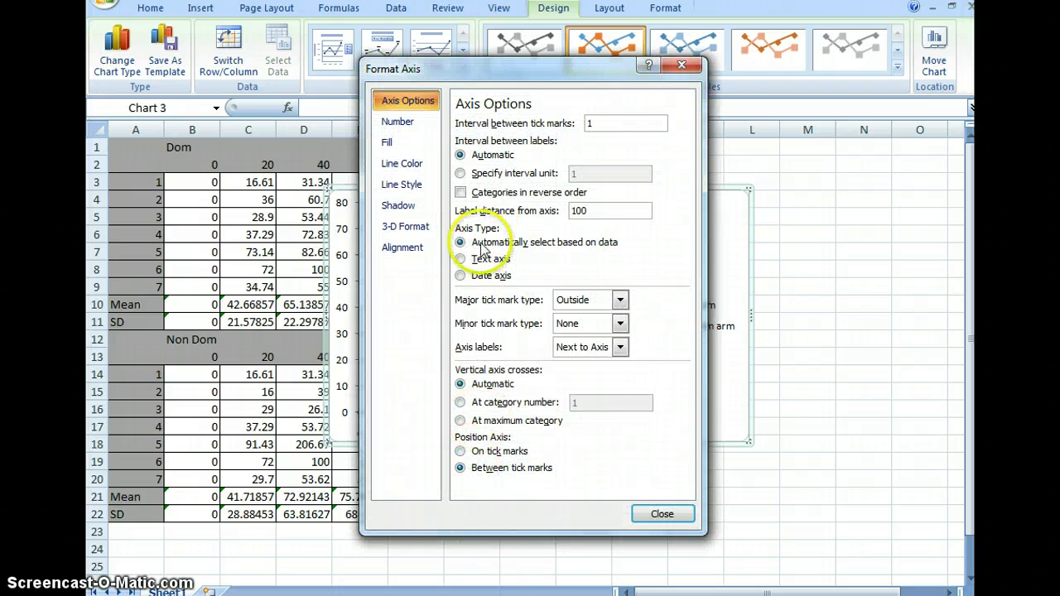
left_click_drag(451, 66, 555, 60)
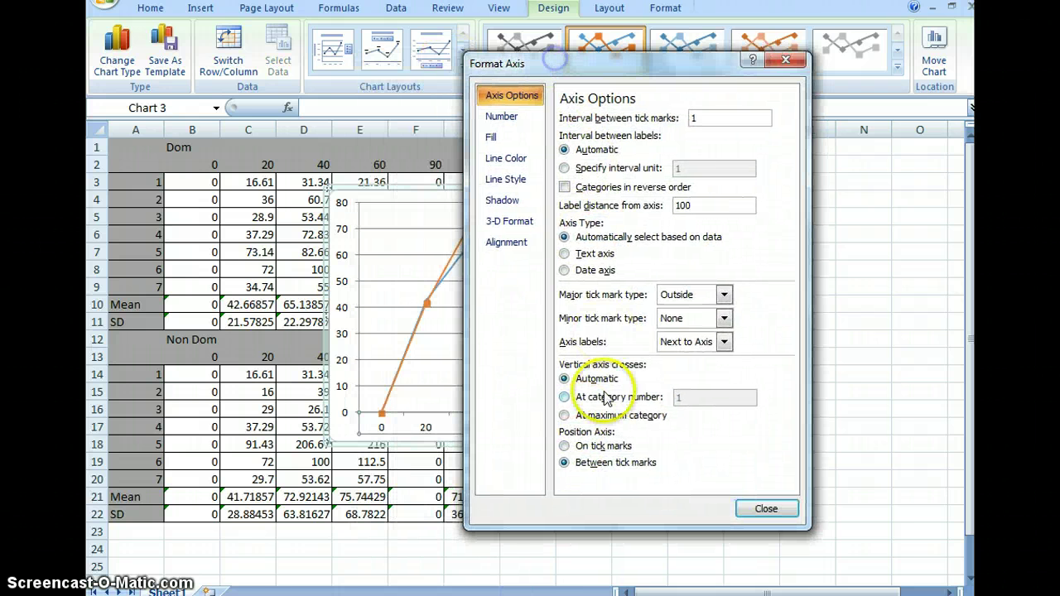
left_click(602, 448)
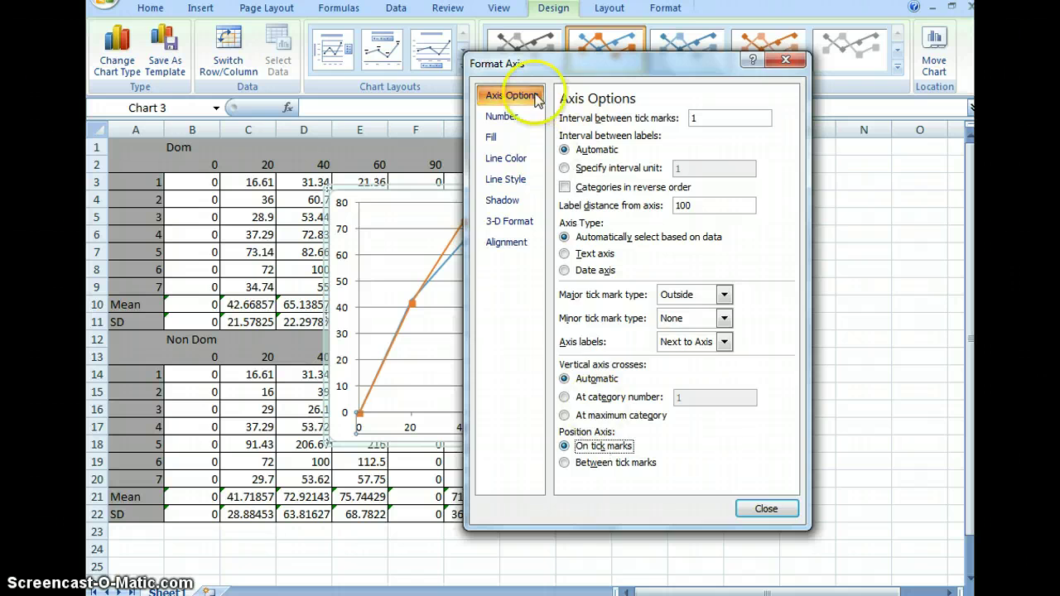
left_click_drag(533, 65, 549, 93)
left_click(780, 533)
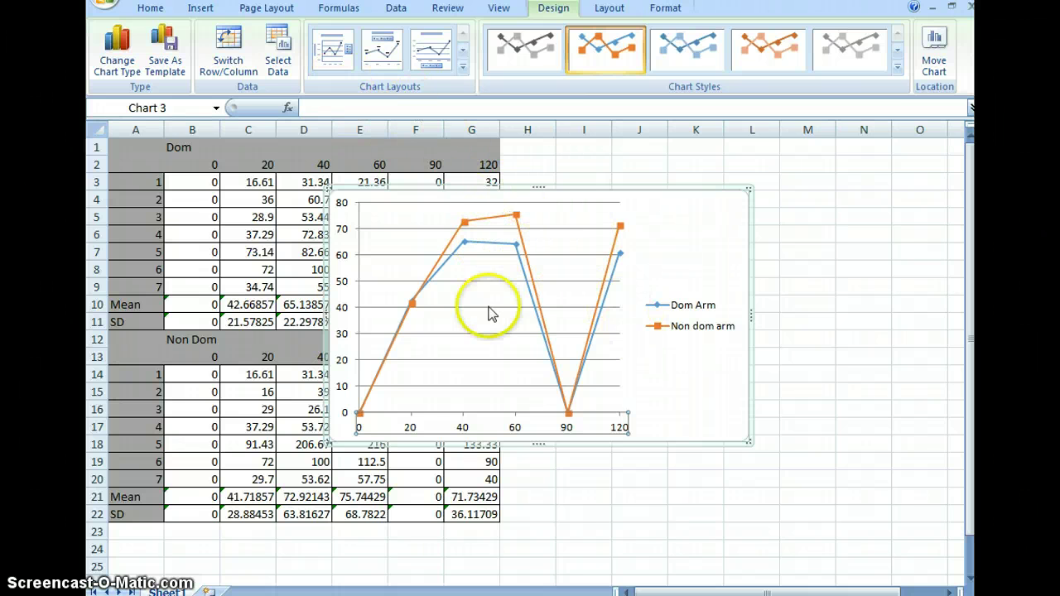
Step: Apply the chart layout that has a chart title, both axis titles, a legend and high-low lines
left_click(462, 56)
left_click(463, 55)
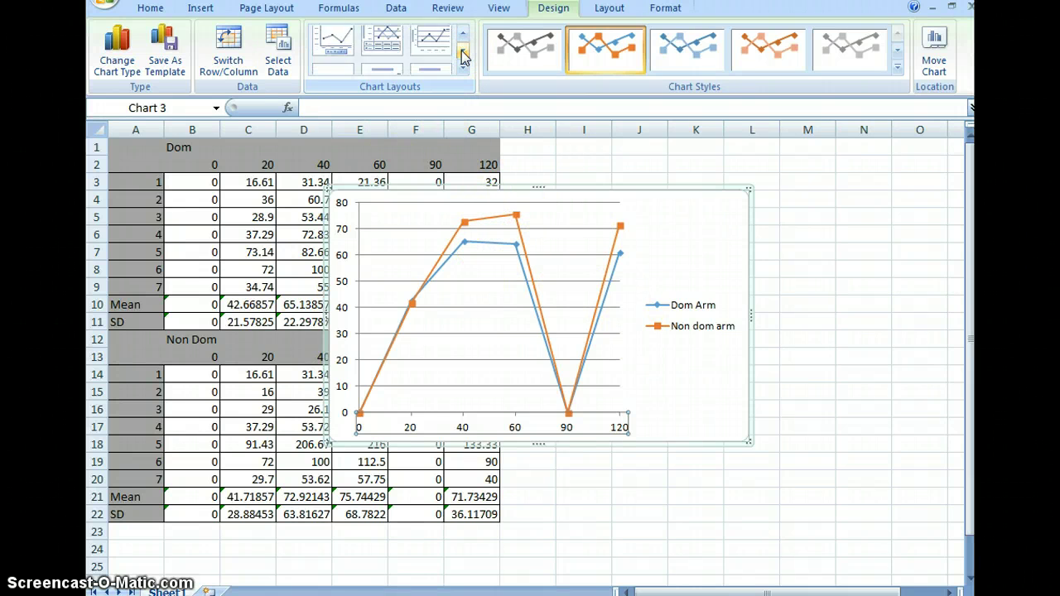
left_click(462, 55)
left_click(462, 56)
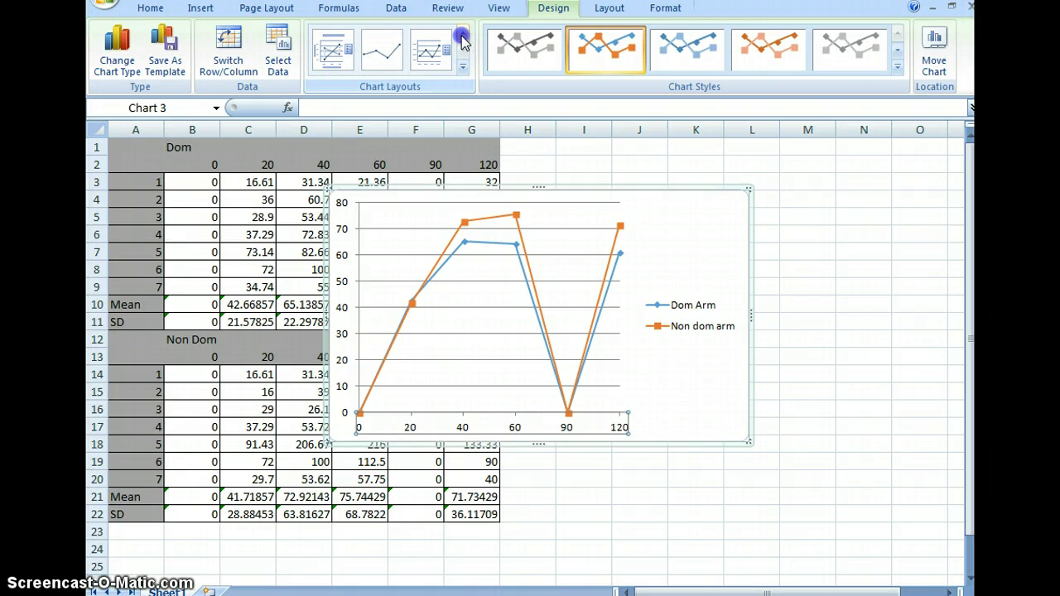
left_click(462, 39)
left_click(463, 66)
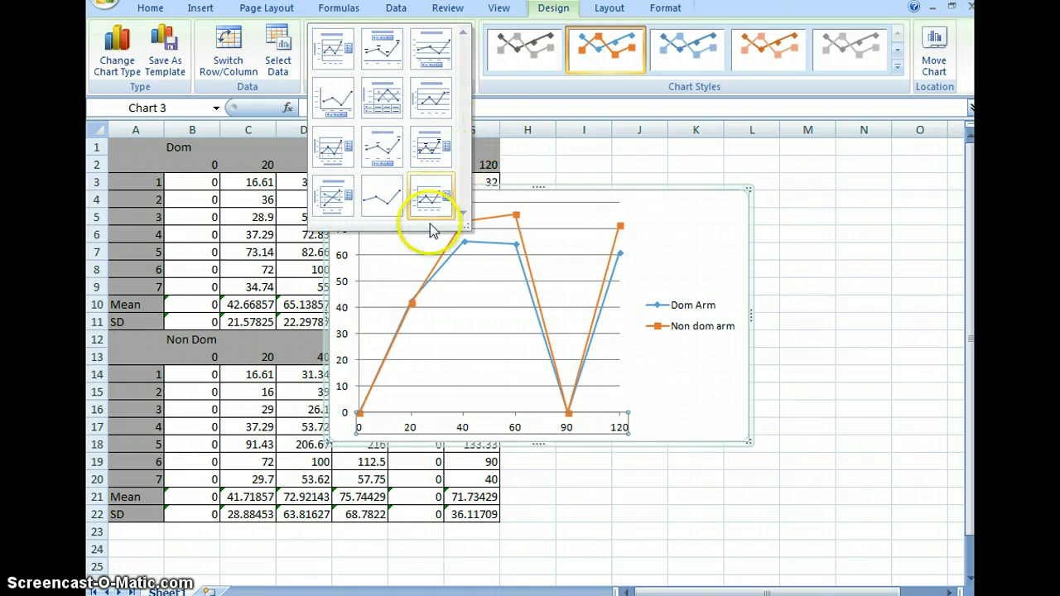
left_click(333, 205)
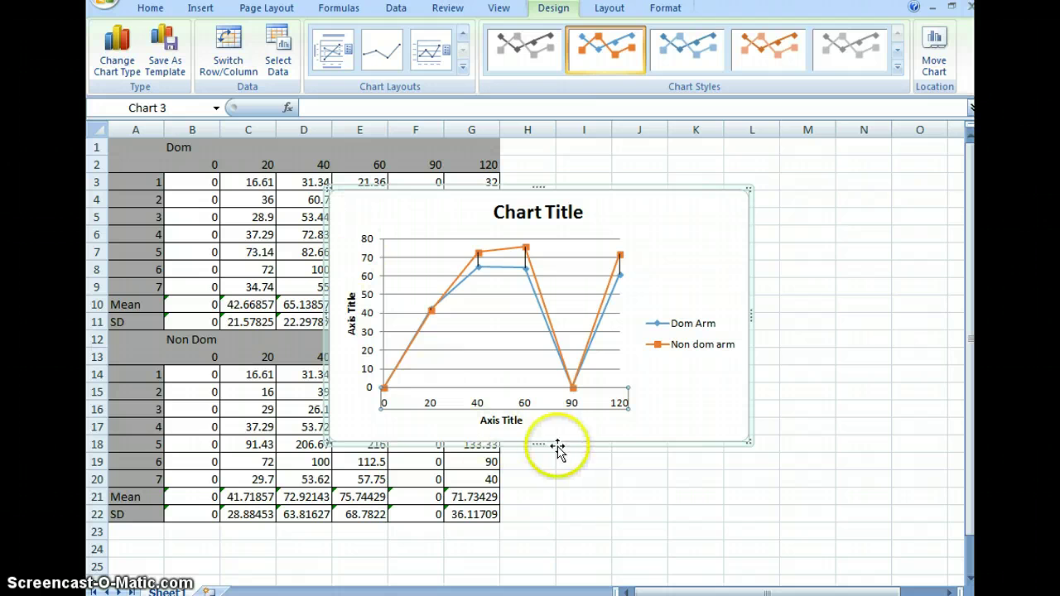
Step: Title the horizontal axis "Angle" and the vertical axis "Force (LBS)"
left_click(501, 421)
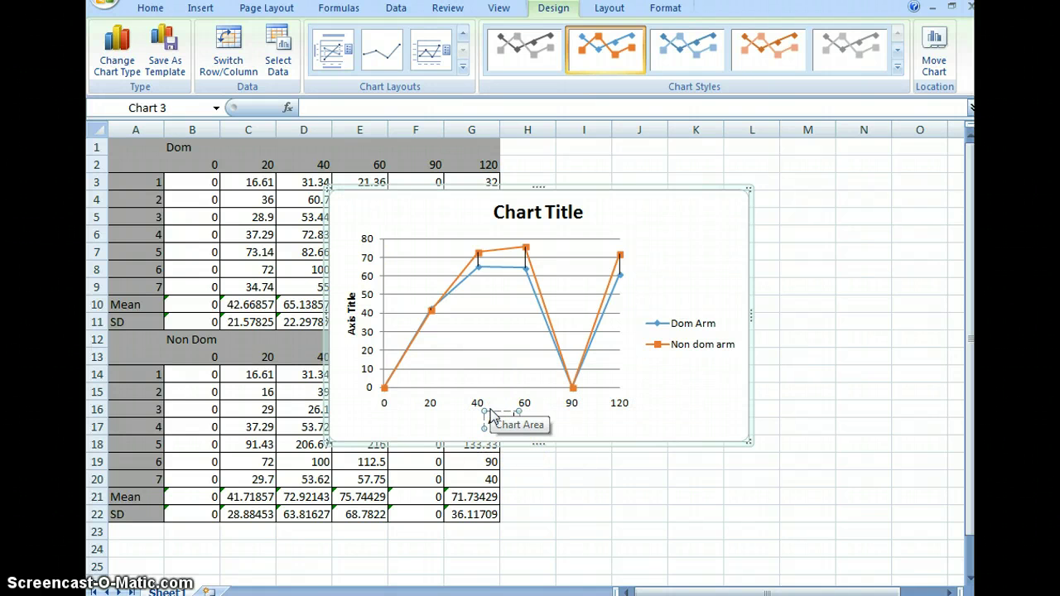
type("Angle")
left_click(351, 314)
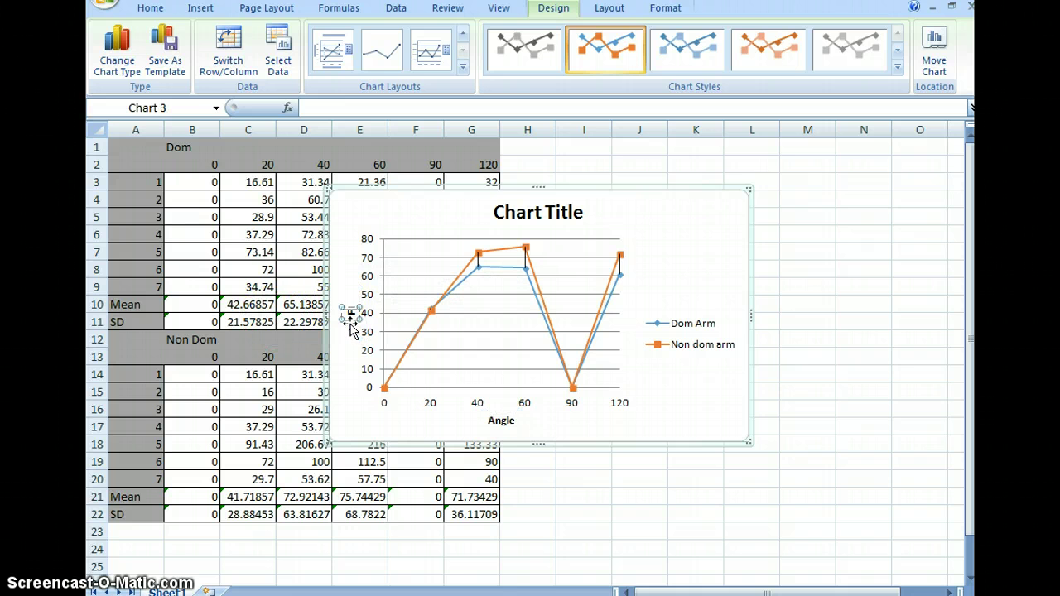
type("Force (LBS")
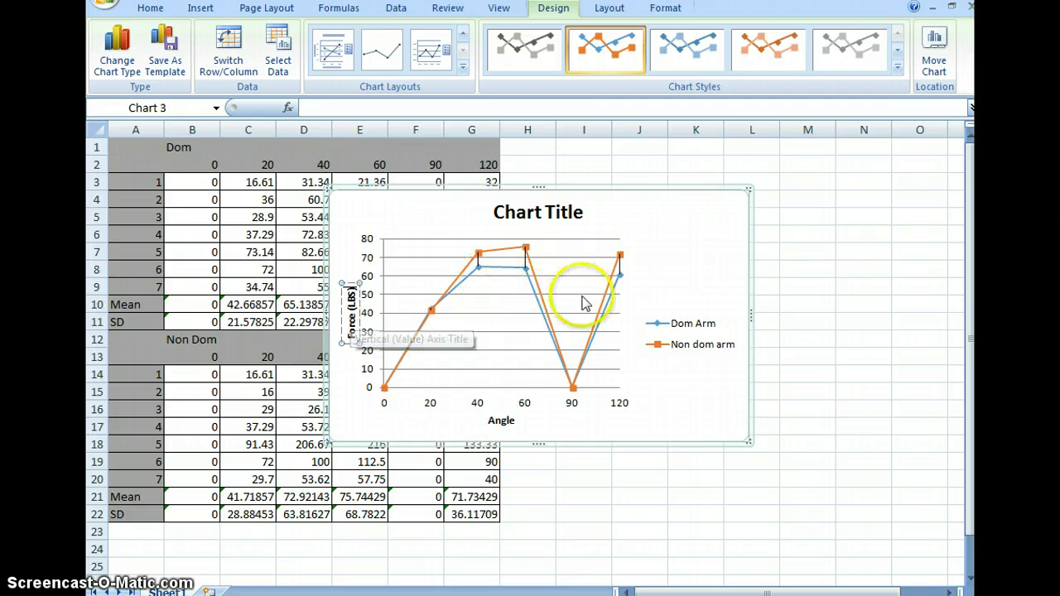
Step: Delete the chart's high-low lines and move the chart beside the data, clear of column G
left_click(619, 261)
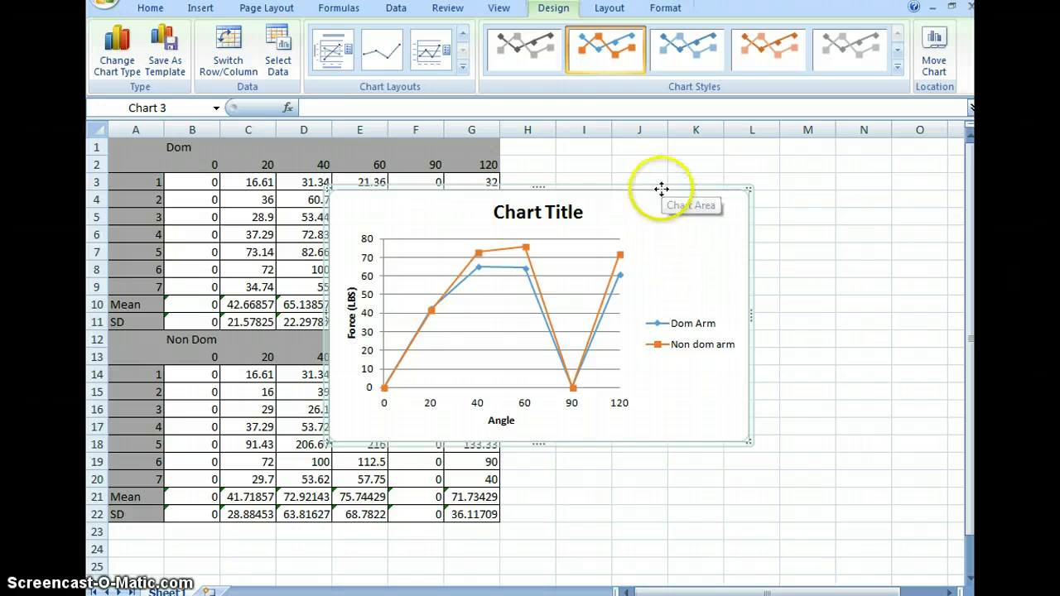
left_click_drag(661, 190, 851, 163)
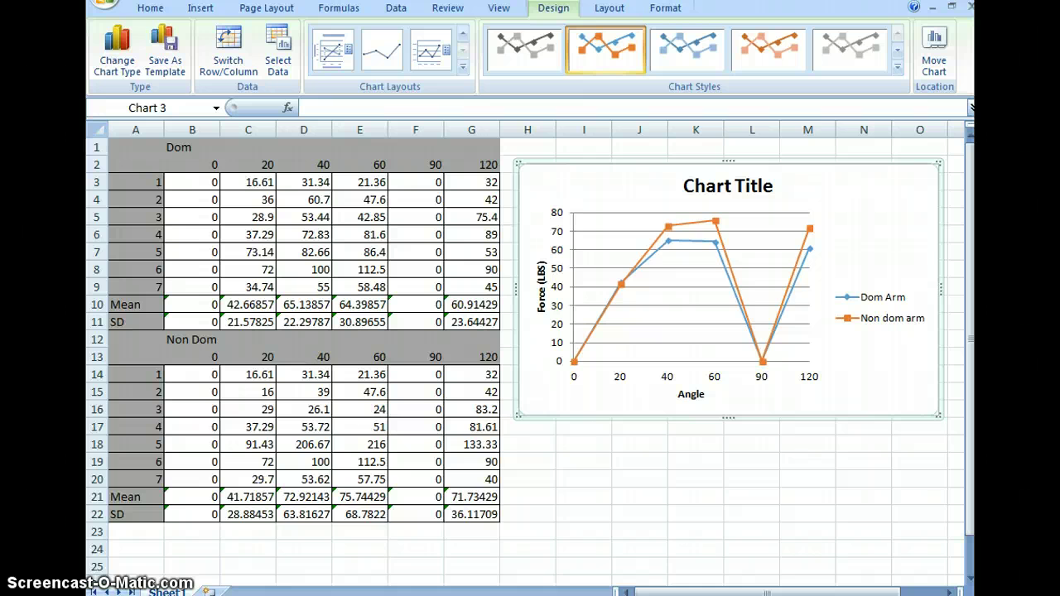
Step: View the arm comparison chart in the length tension f13 workbook and return to the length tension f14 workbook
left_click(429, 593)
left_click(353, 571)
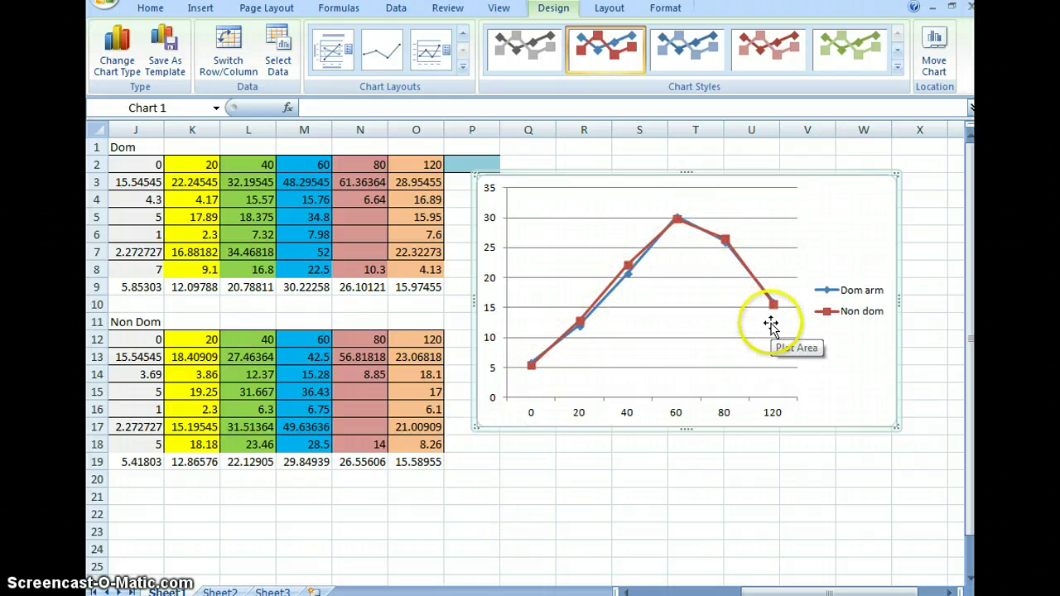
mouse_move(398, 595)
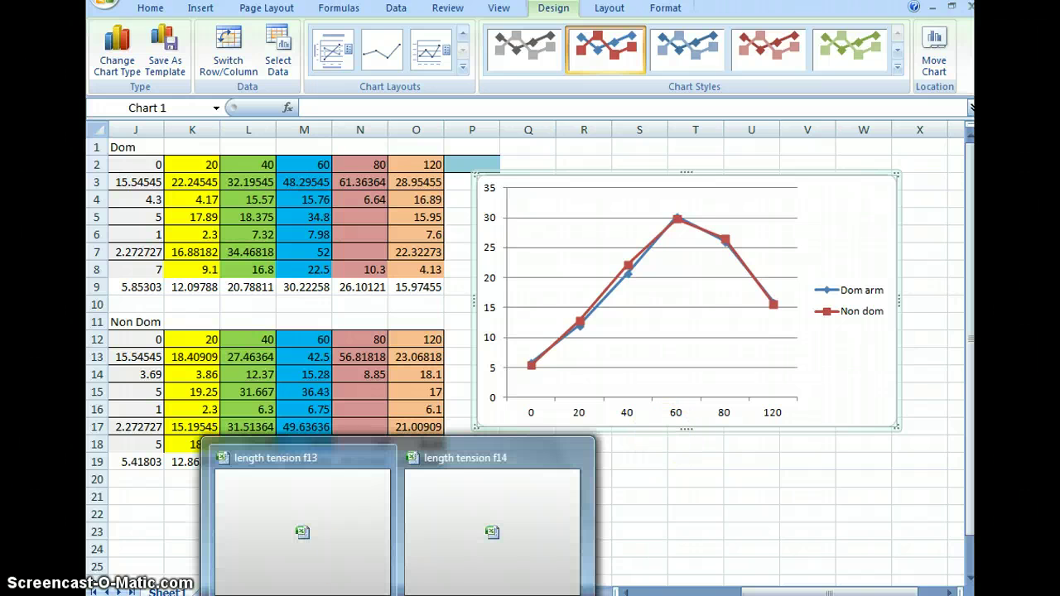
left_click(349, 538)
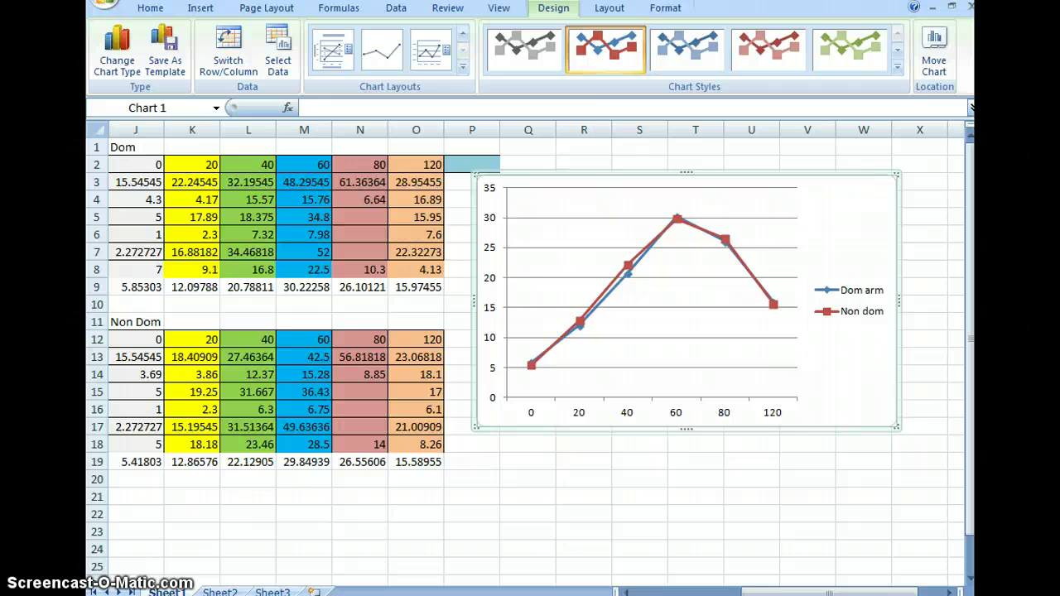
mouse_move(398, 594)
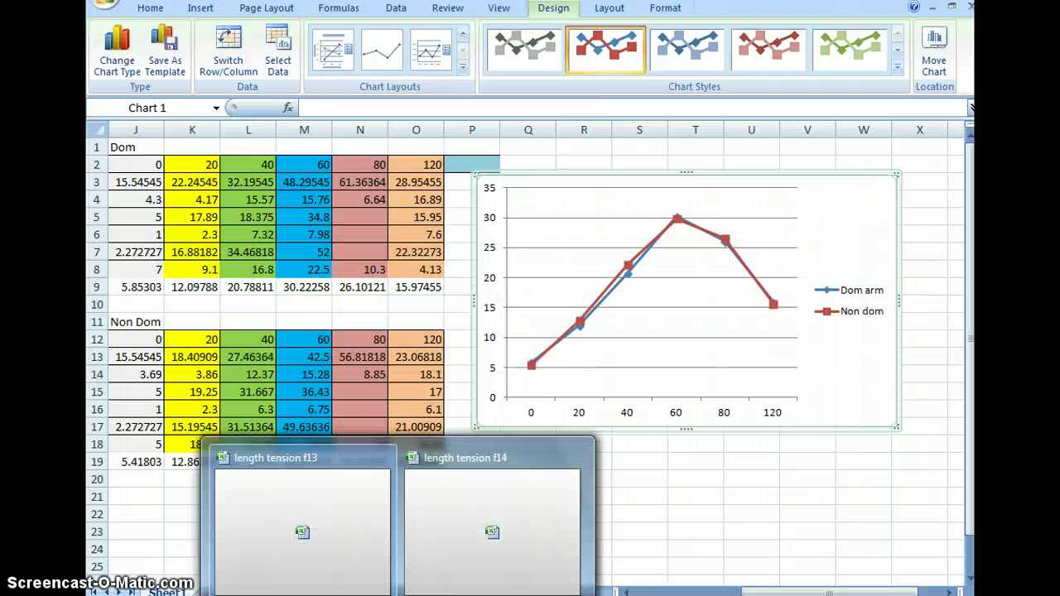
left_click(439, 580)
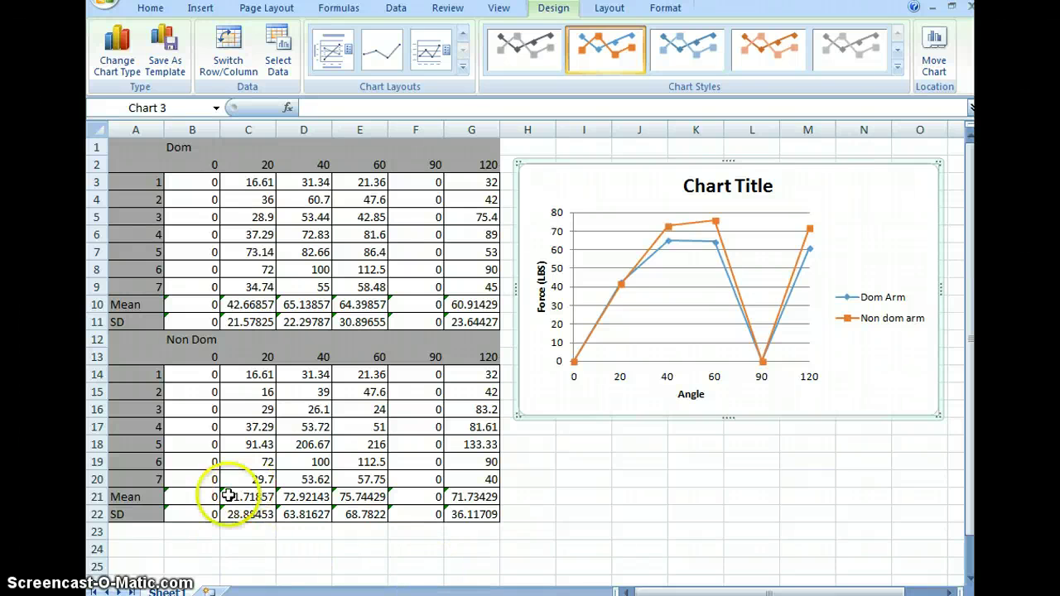
Step: Switch to the browser and review the group data boxes on the ANOVA data entry page
left_click(305, 592)
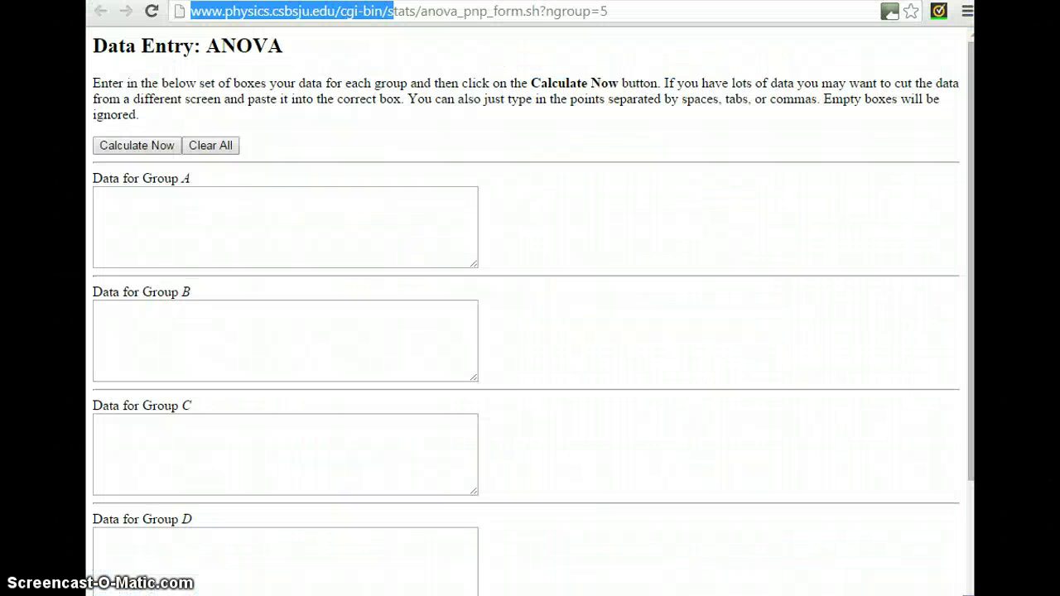
scroll(192, 318, "down", 2)
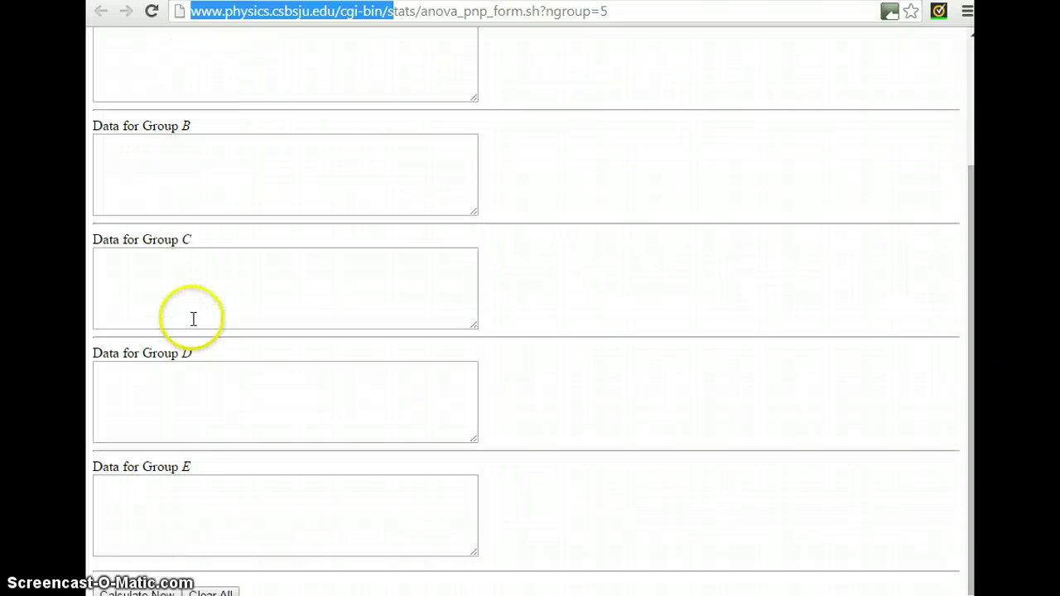
scroll(219, 358, "up", 2)
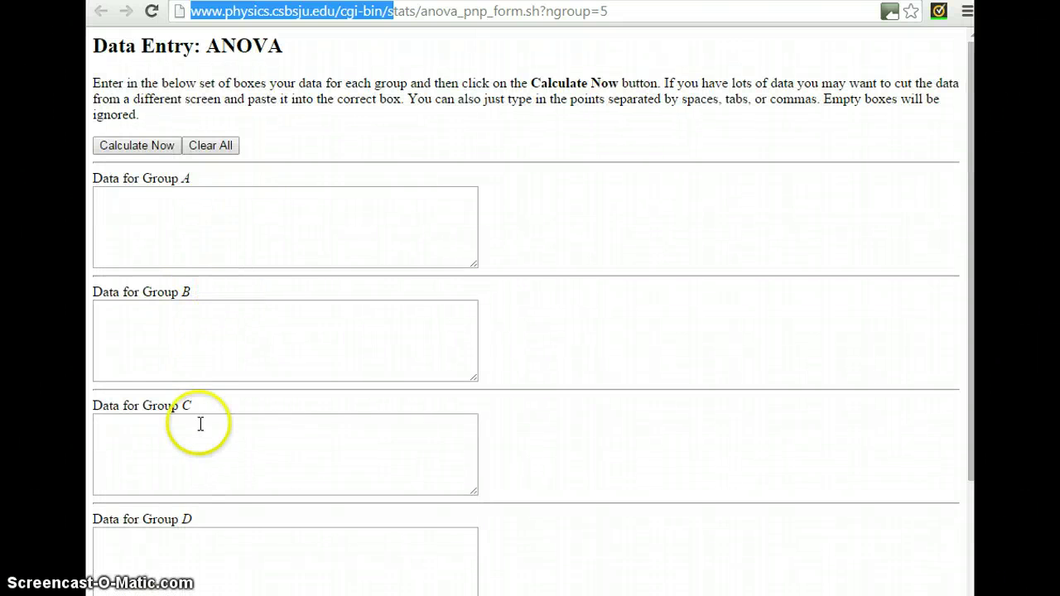
scroll(143, 511, "down", 2)
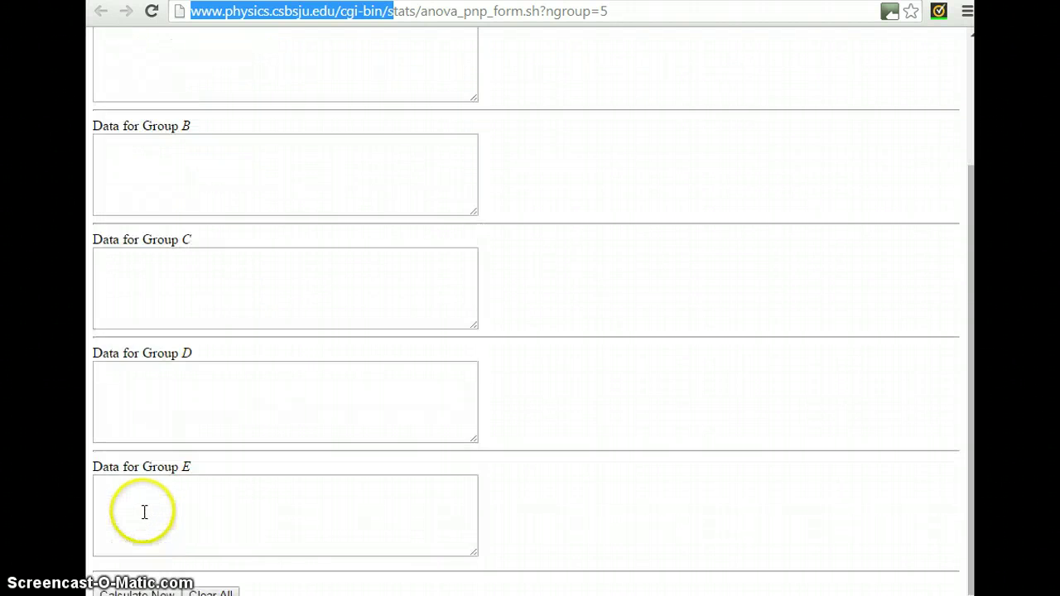
scroll(160, 472, "up", 2)
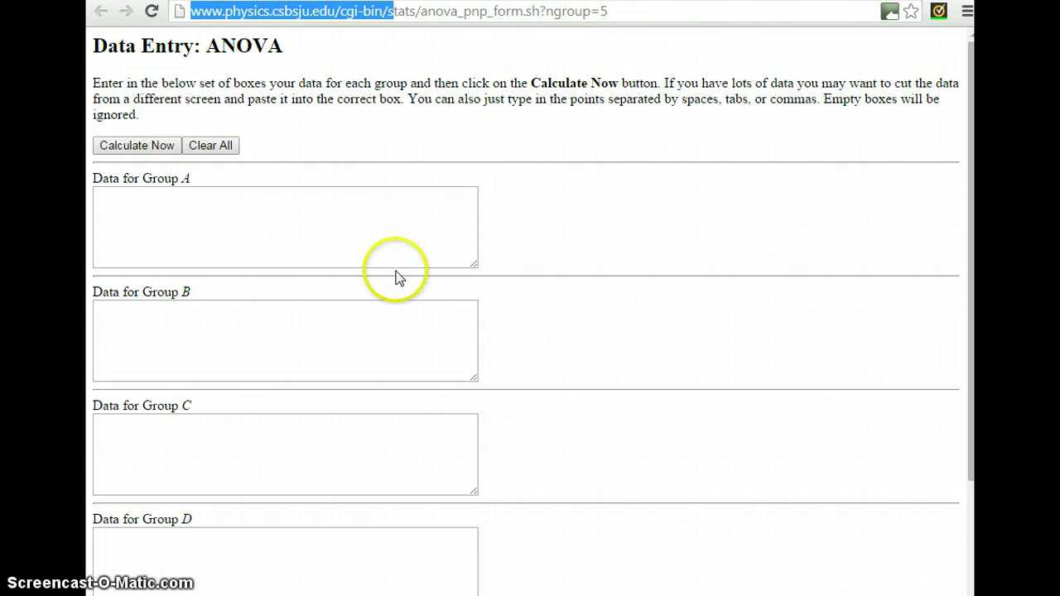
Step: Return to the Excel workbook and count the Dom angle headings in B2 through G2
key("alt+Tab")
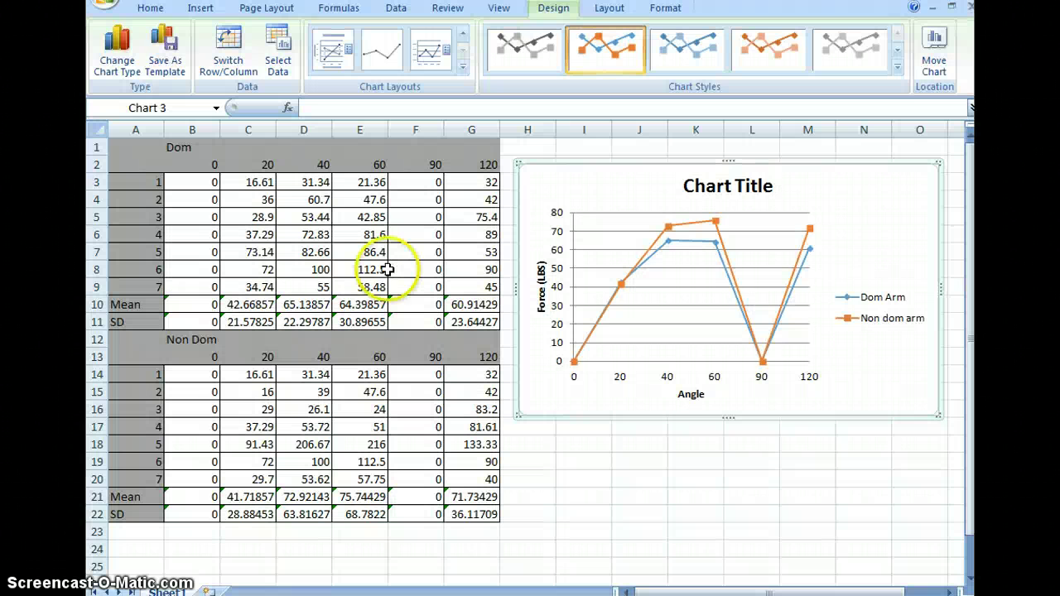
left_click(218, 164)
left_click(248, 164)
left_click(284, 163)
left_click(367, 163)
left_click(430, 164)
left_click(472, 164)
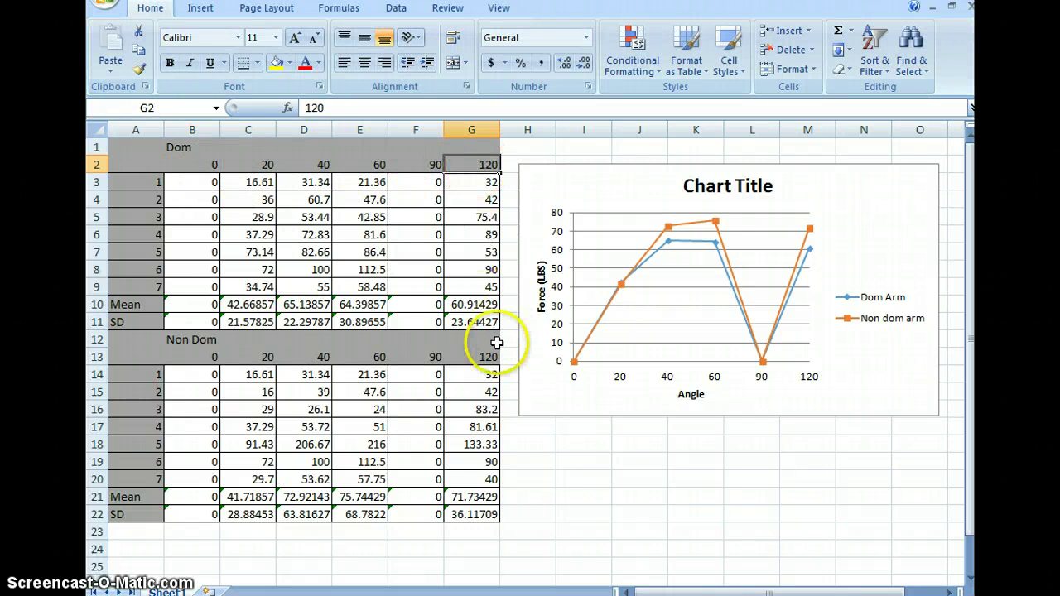
Step: Switch to the browser and reload the ANOVA form with ngroup=6 in its address
key("alt+Tab")
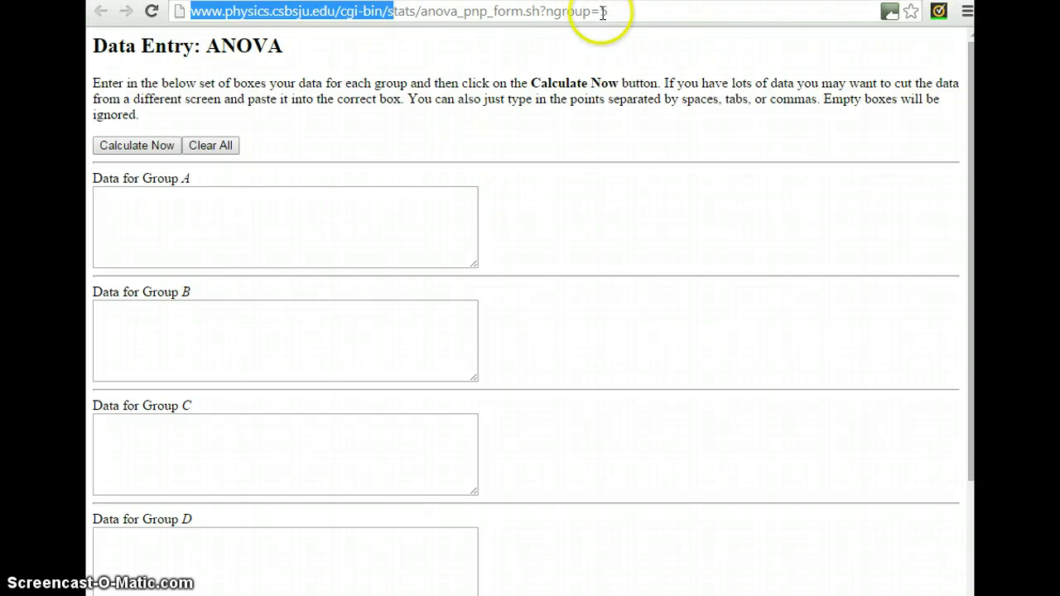
left_click_drag(600, 12, 610, 11)
key("Return")
Step: Enter seven comma-separated zeros as the Group A data, checking them against the Dom 0 column in the workbook
left_click(351, 235)
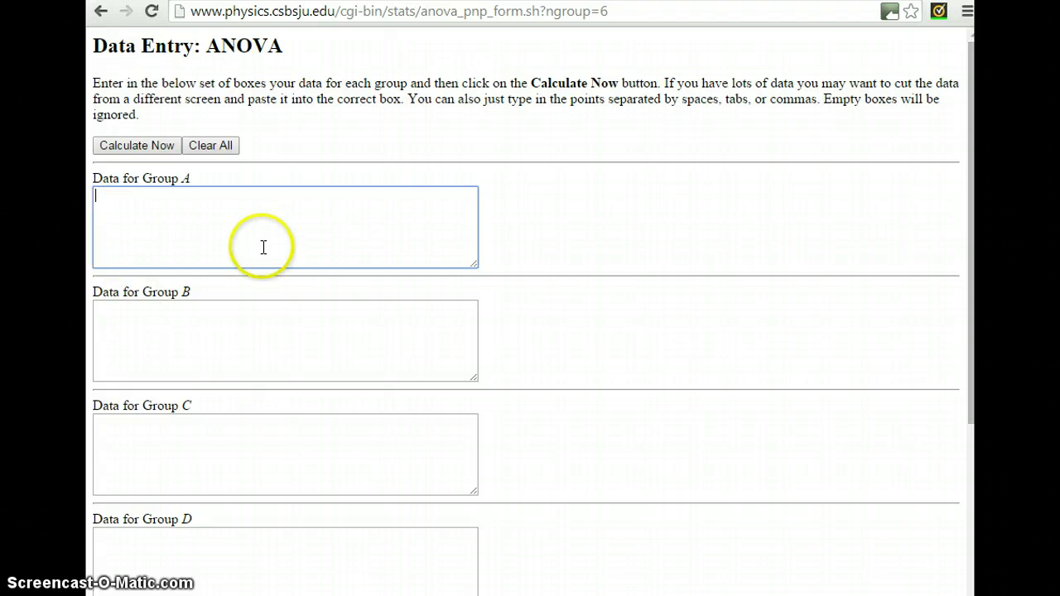
key("alt+Tab")
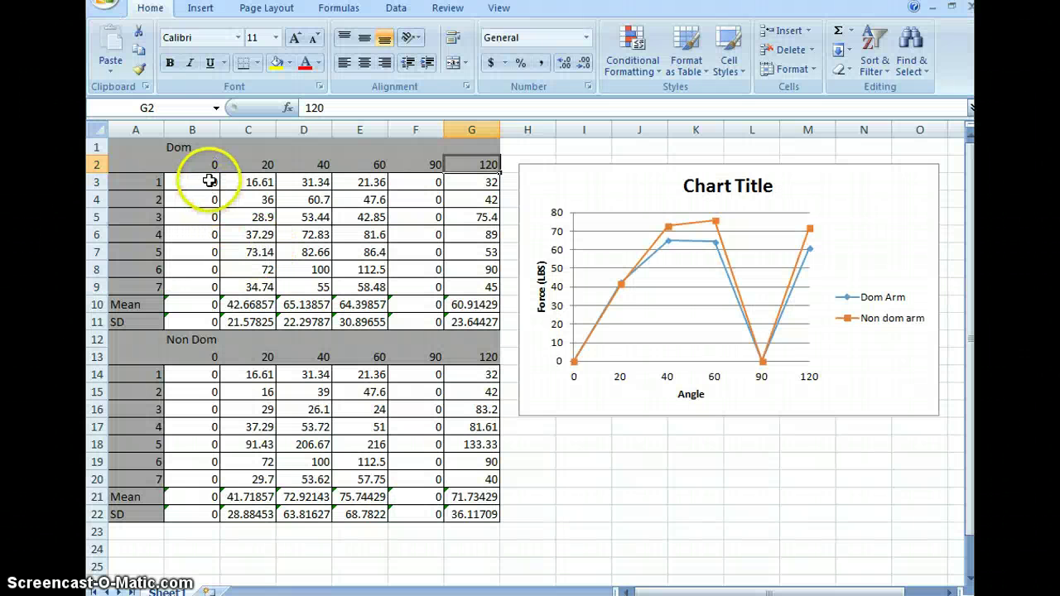
key("alt+Tab")
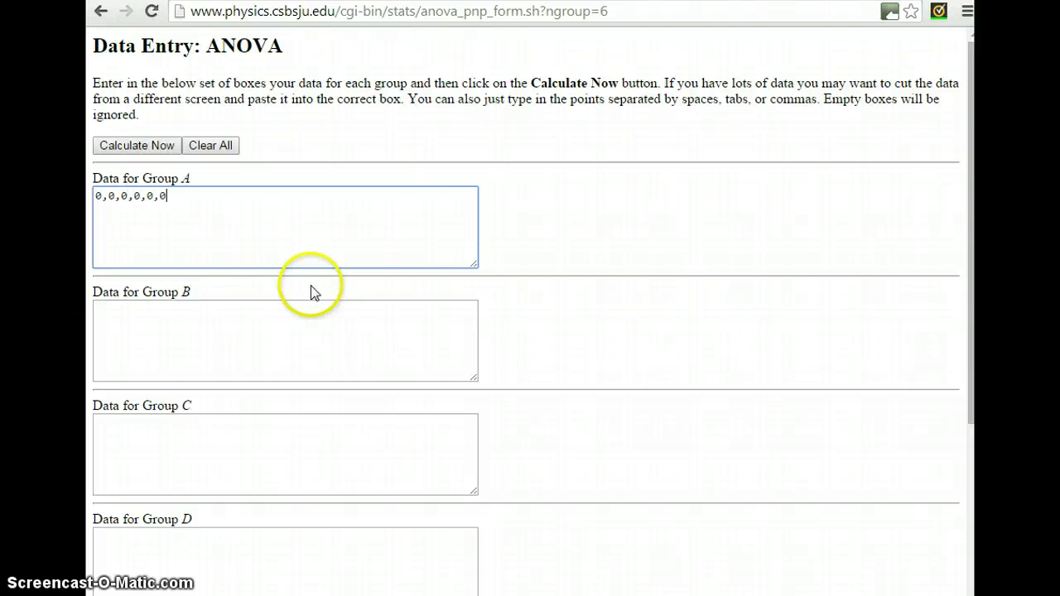
key("alt+Tab")
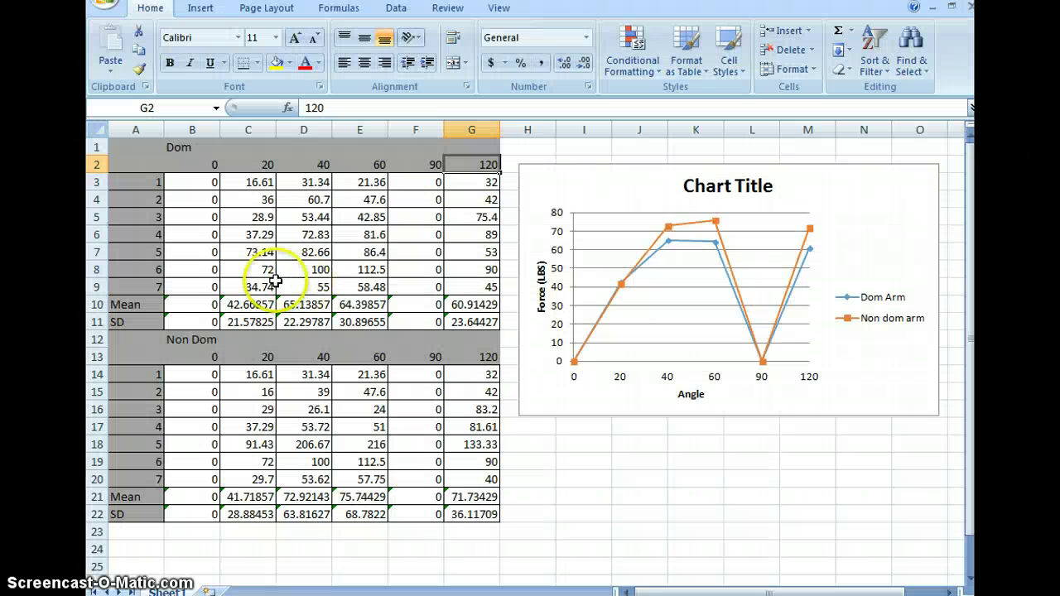
key("alt+Tab")
left_click(192, 240)
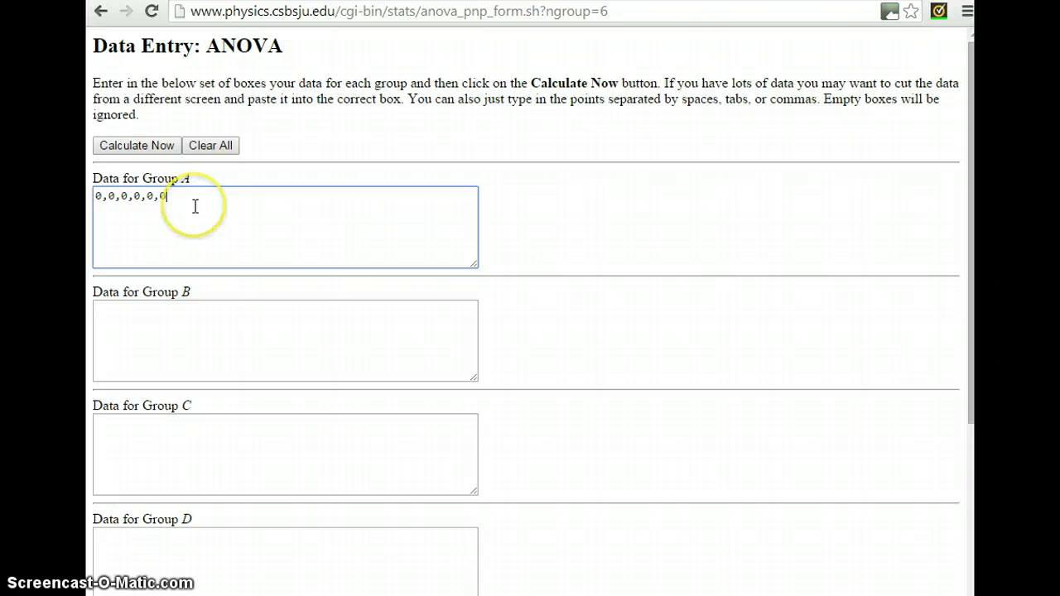
key("alt+Tab")
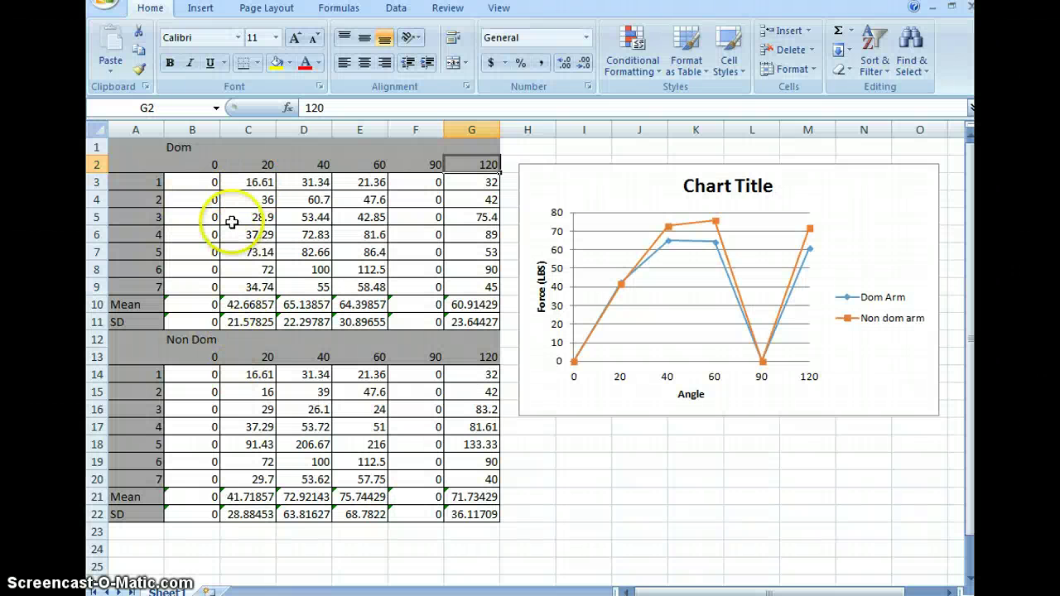
key("alt+Tab")
Step: Copy the Dom values C3:C9 from the workbook and paste them into the ANOVA form's Group B data
key("alt+Tab")
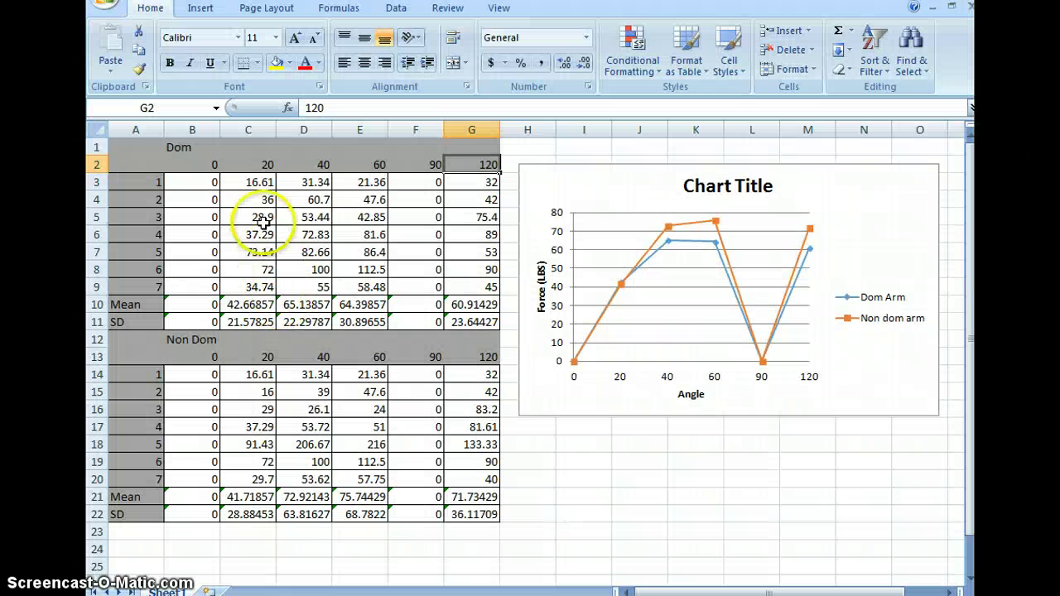
left_click_drag(258, 185, 253, 277)
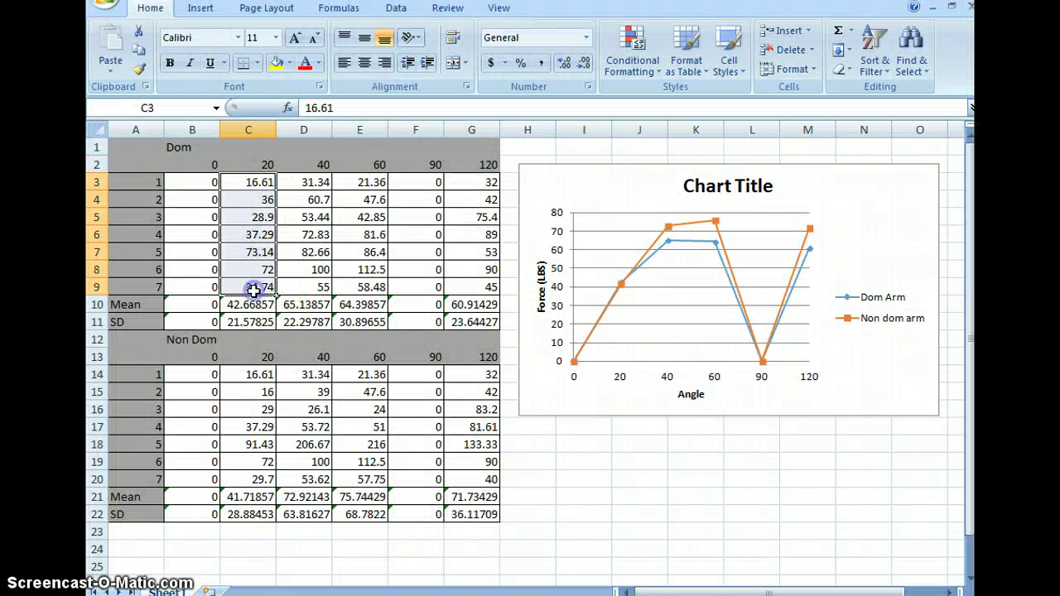
key("ctrl+c")
key("alt+Tab")
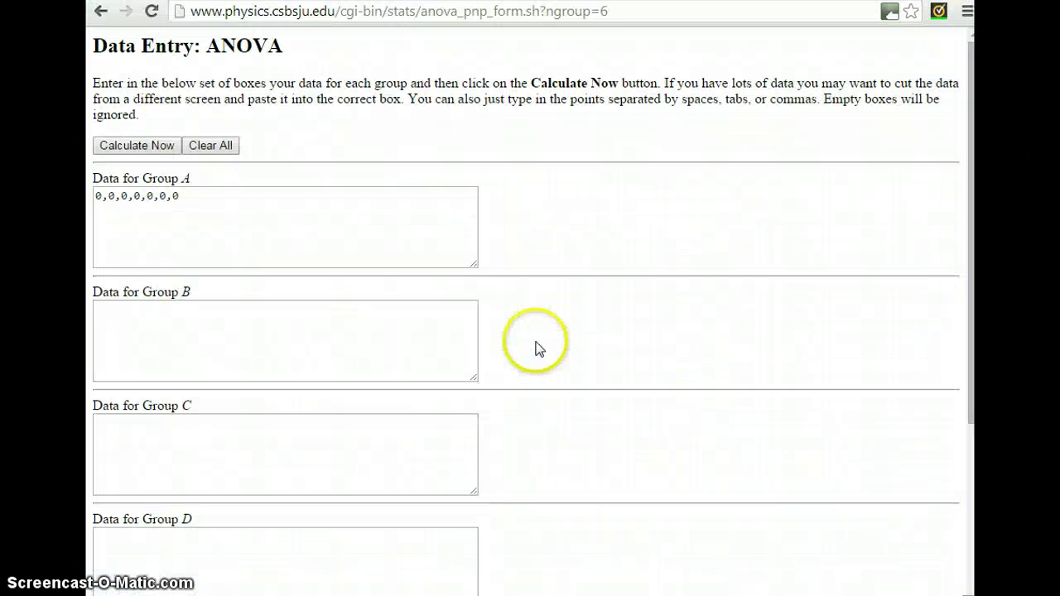
left_click(161, 336)
key("ctrl+v")
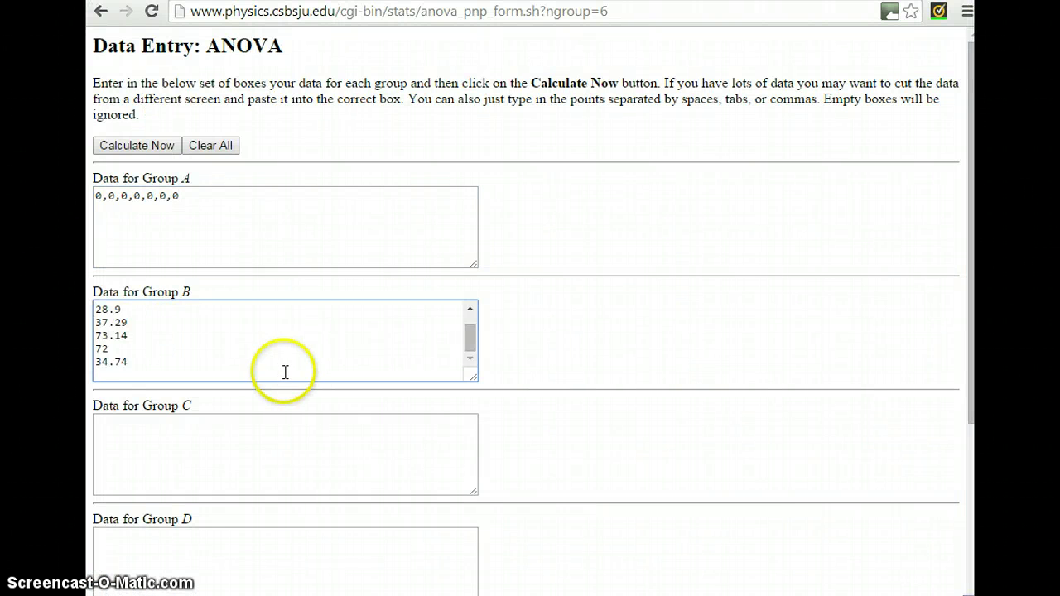
Step: Put the Group B data on one comma-separated line: 16.6, 36, 28.9, 37.29, 73.14, 72, 34.74
left_click(120, 309)
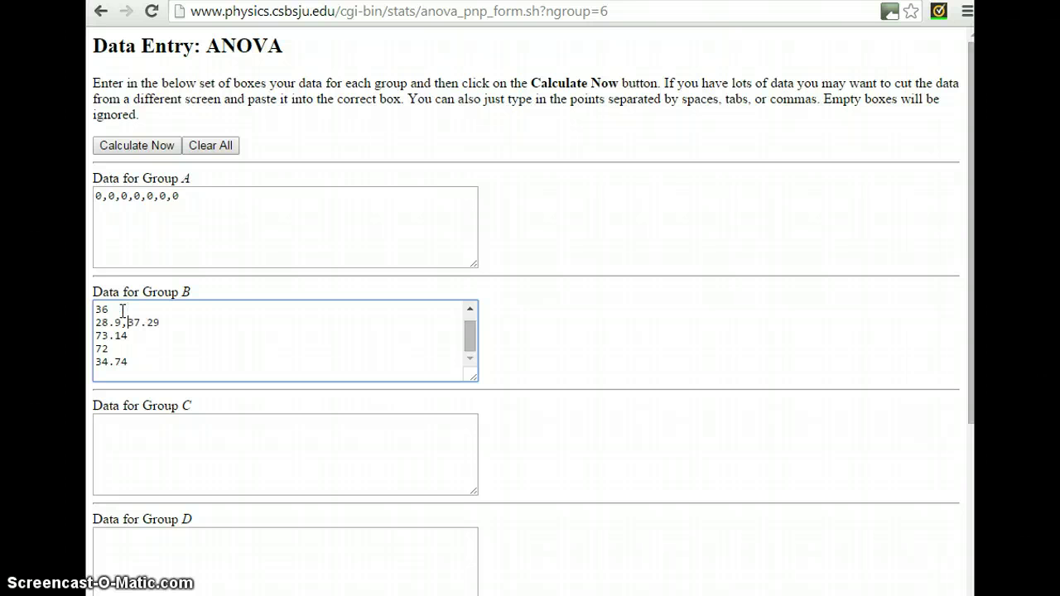
type(",")
key("Delete")
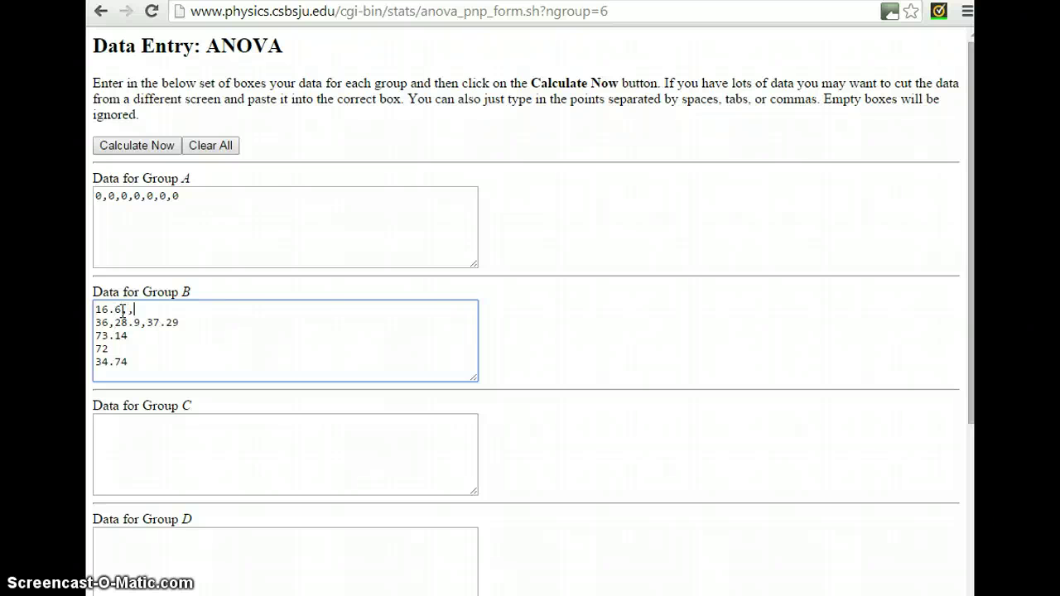
key("Delete")
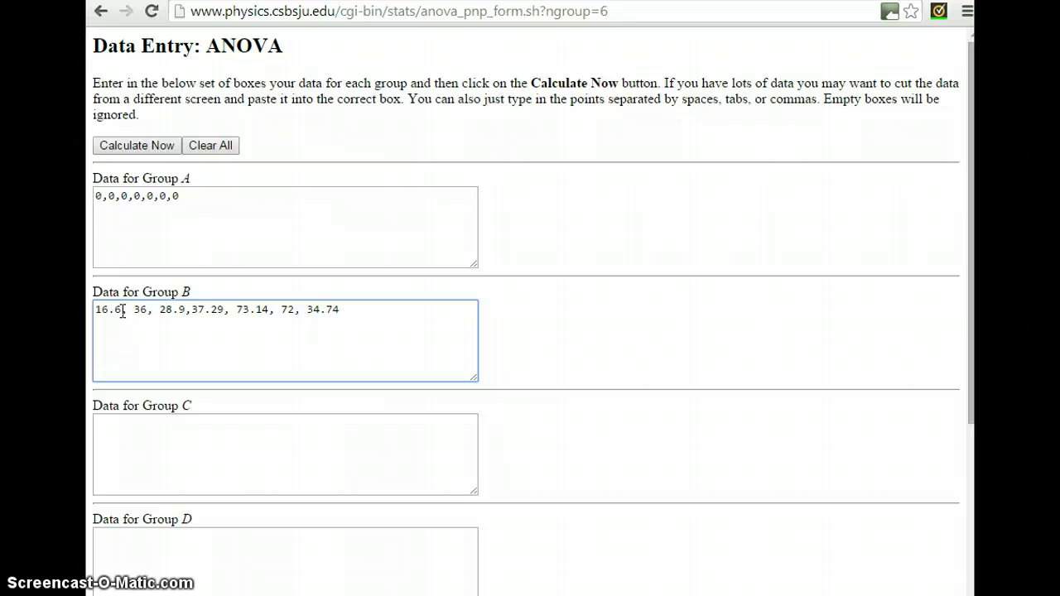
Step: Copy the Dom values D3:D9 from the workbook and paste them into the ANOVA form's Group C data
scroll(170, 547, "down", 1)
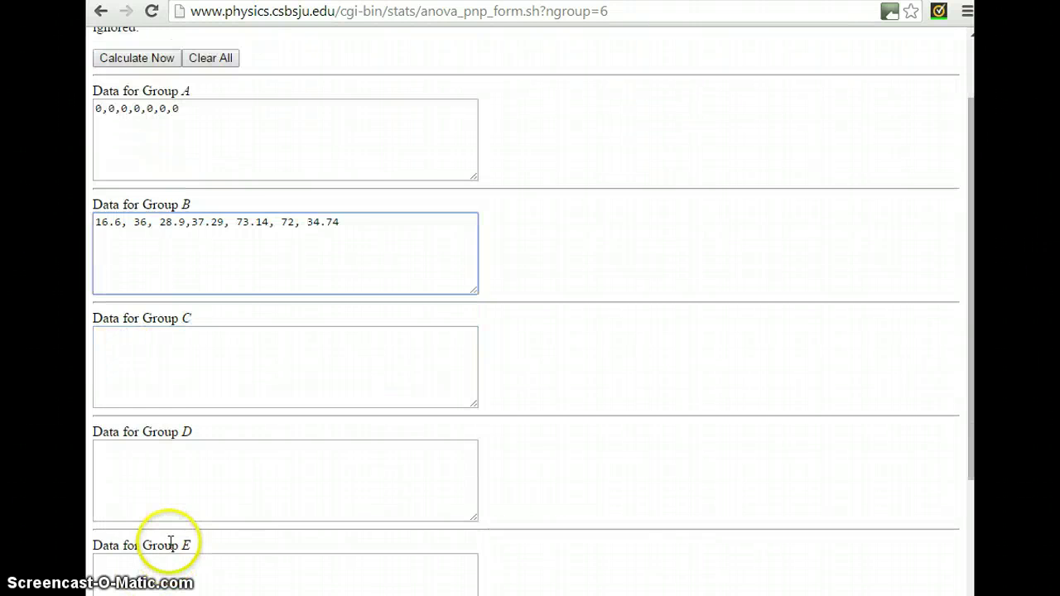
key("alt+Tab")
left_click_drag(317, 182, 313, 284)
key("ctrl+c")
key("alt+Tab")
left_click(272, 362)
key("ctrl+v")
Step: Put the Group C data on one comma-separated line and fill Groups D, E and F with the Dom values for angles 60, 90 and 120
scroll(206, 357, "up", 3)
left_click(152, 421)
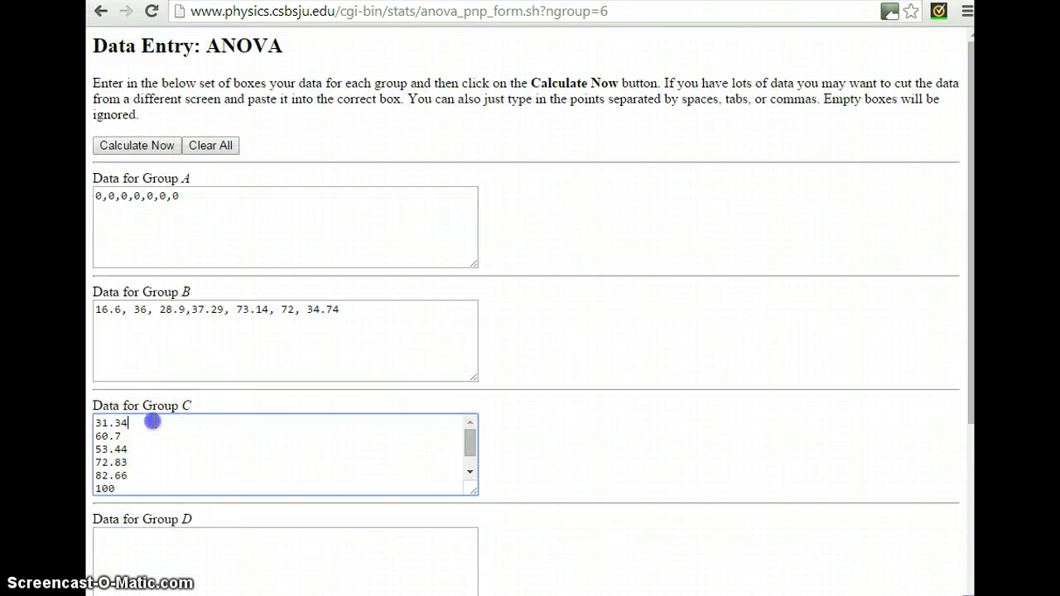
type(",")
key("Delete")
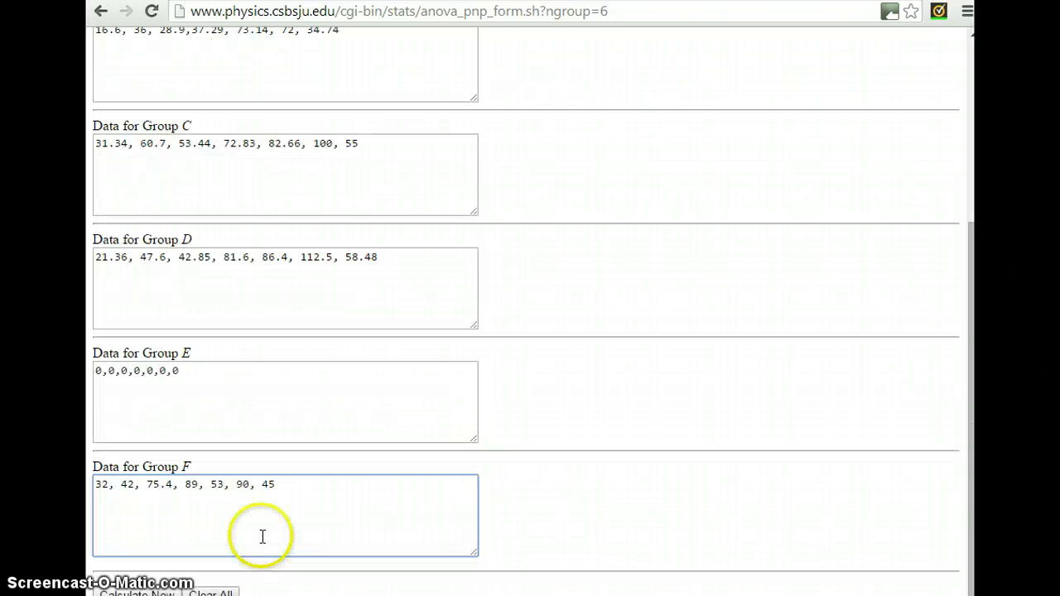
Step: Calculate the ANOVA for the six groups and highlight the probability statement in the results
scroll(260, 532, "up", 6)
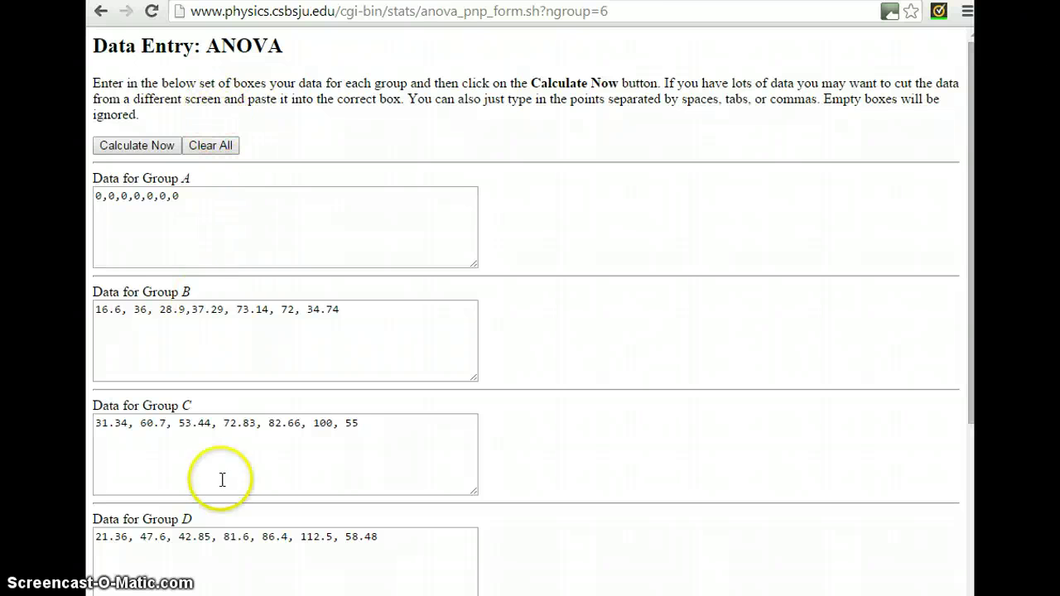
left_click(160, 150)
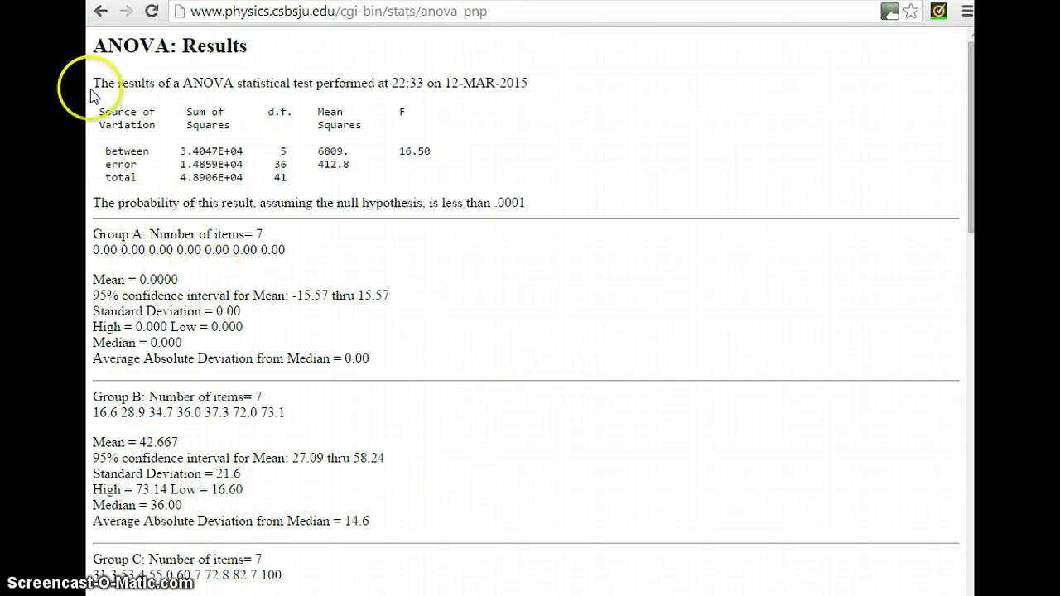
left_click_drag(92, 205, 518, 199)
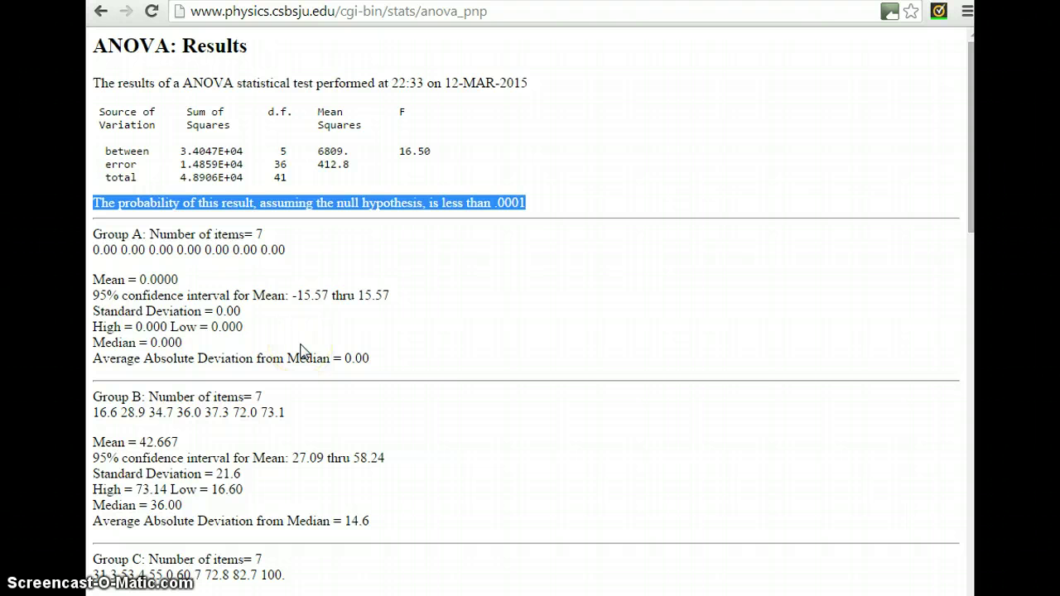
Step: Switch to the length tension f13 workbook in Excel and compare its Dom and Non dom line chart with the ANOVA results in the browser
left_click(343, 595)
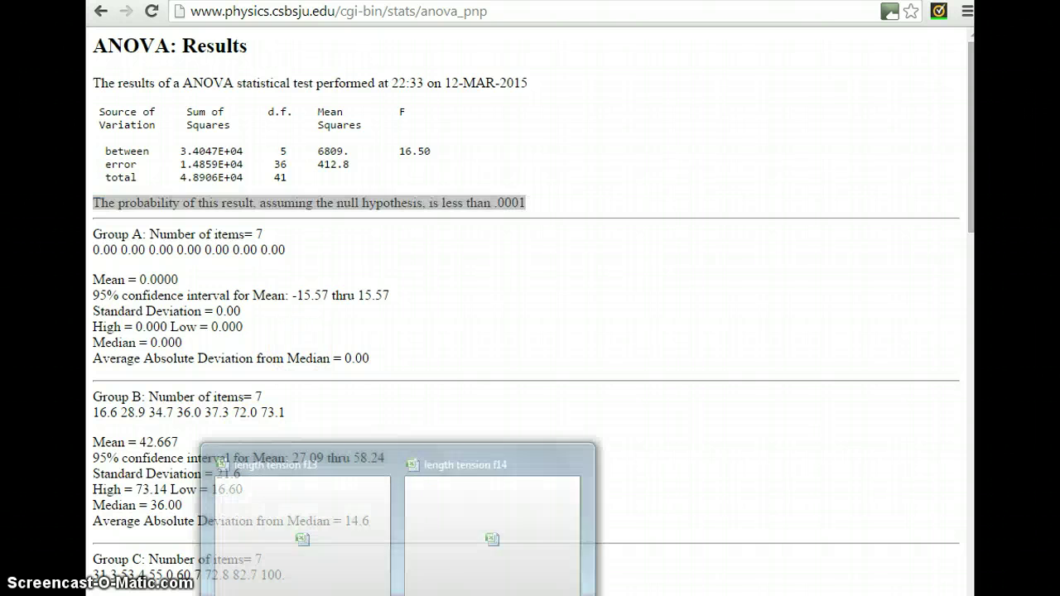
left_click(344, 570)
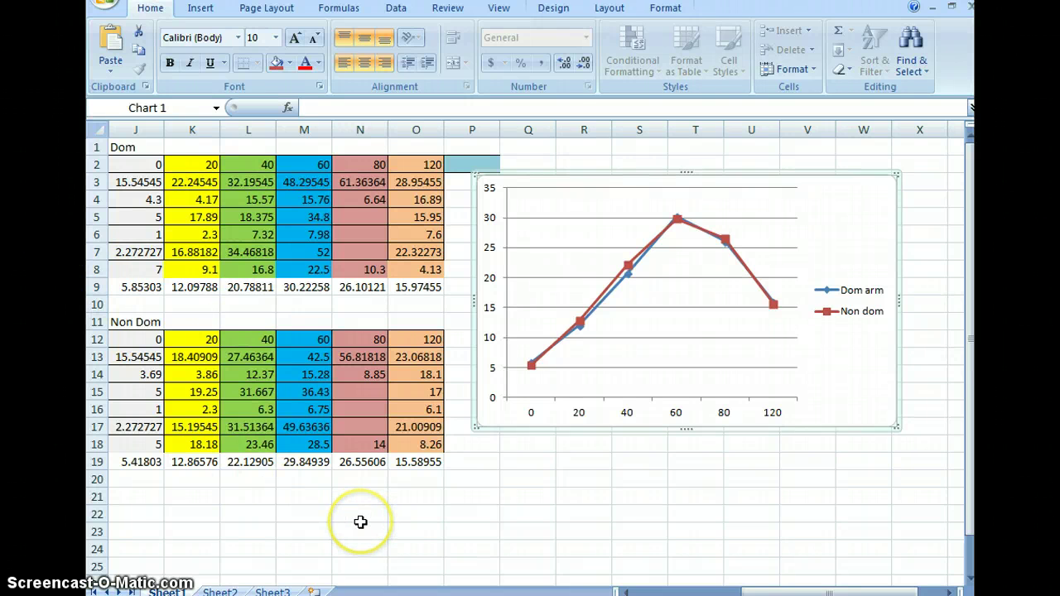
key("alt+Tab")
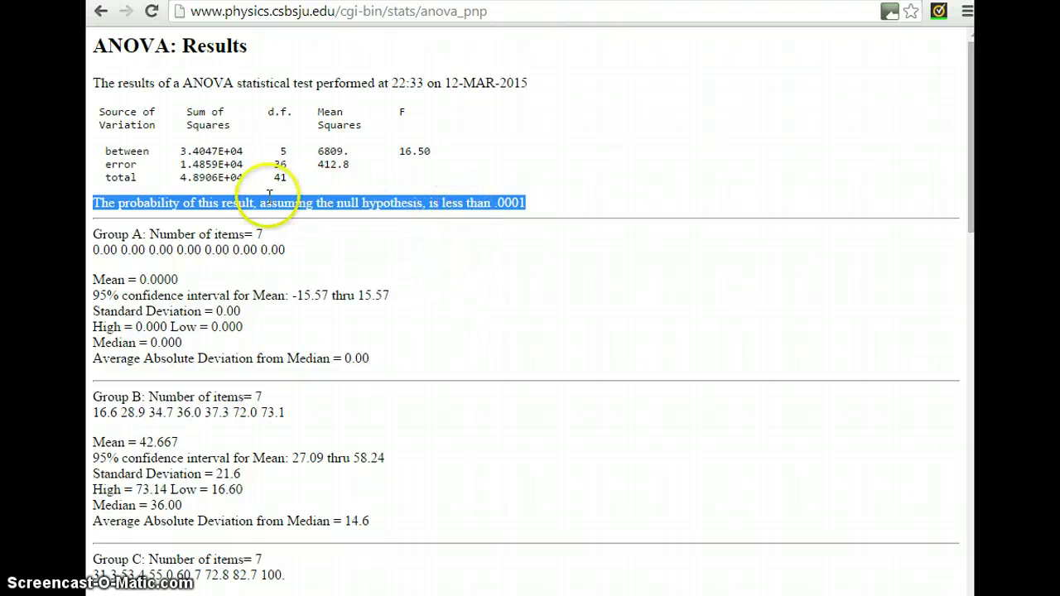
left_click(510, 236)
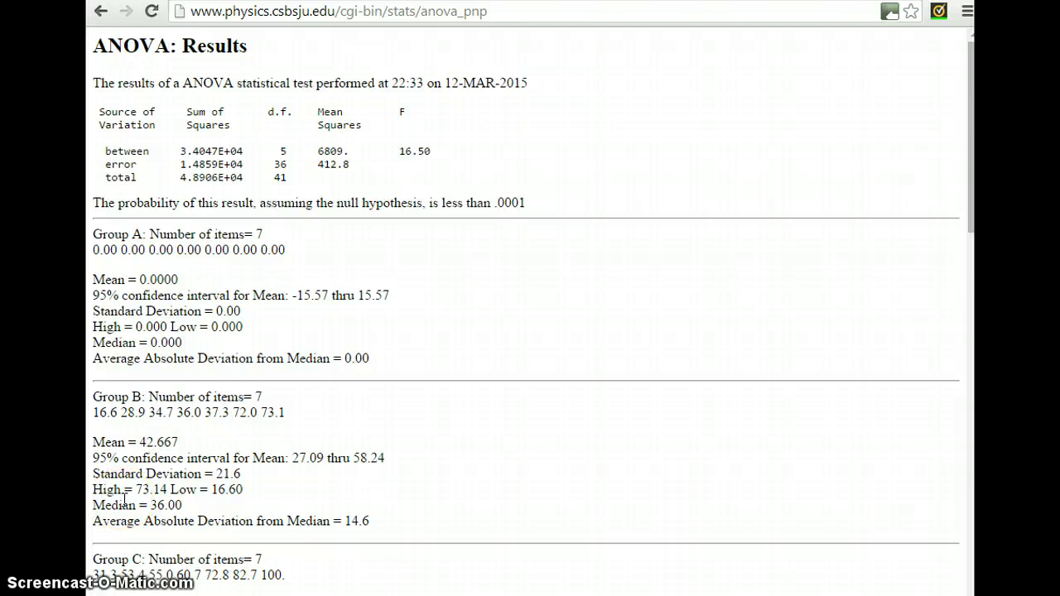
key("alt+Tab")
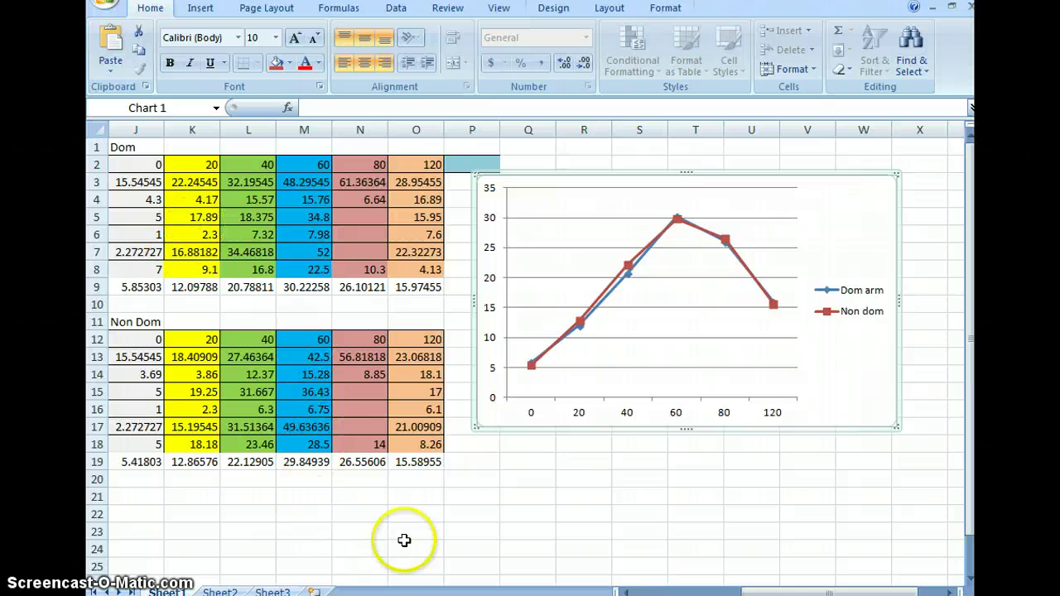
key("alt+Tab")
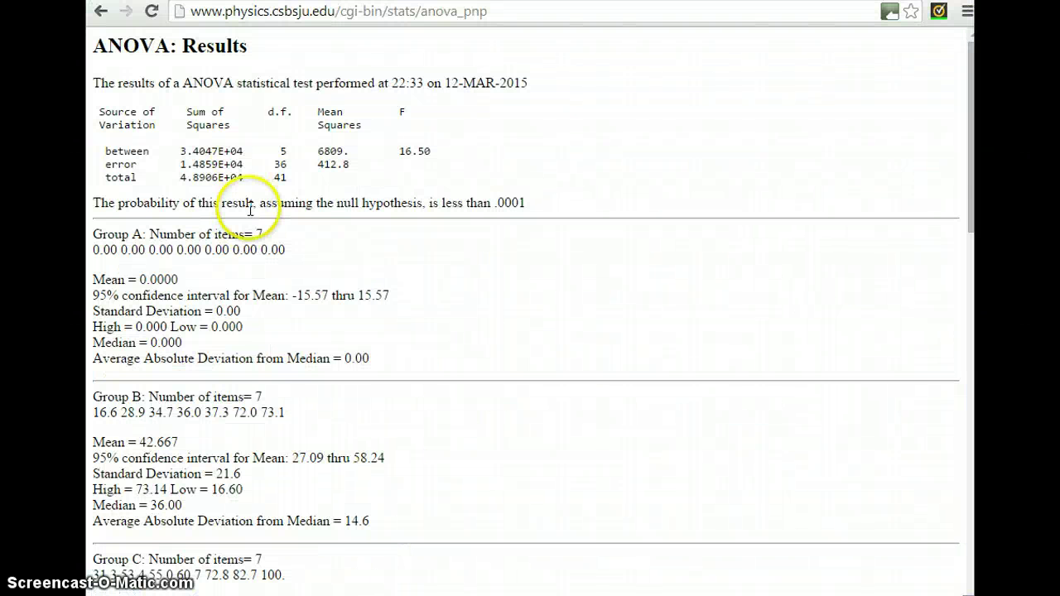
Step: Make a PDF plot of the group means with 95% confidence intervals, using solid circles as point symbols
scroll(249, 308, "down", 10)
scroll(217, 339, "down", 2)
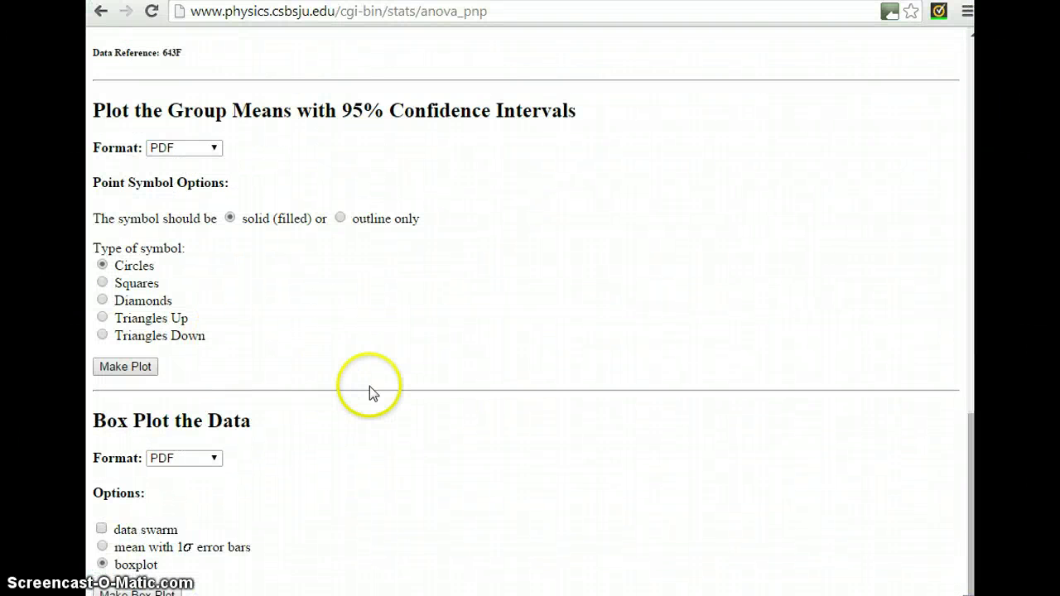
scroll(370, 389, "up", 15)
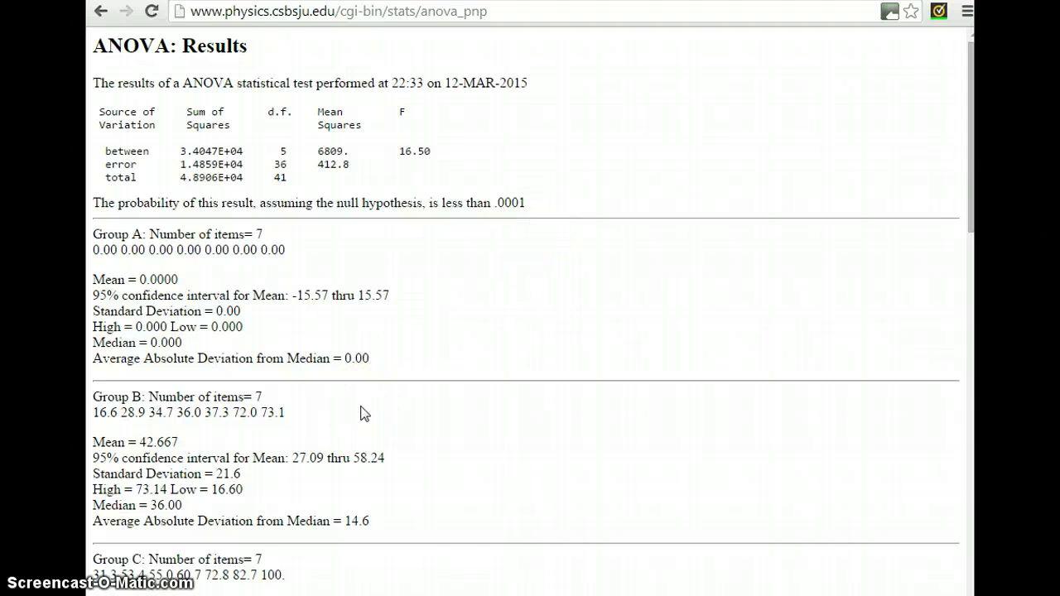
scroll(365, 414, "down", 10)
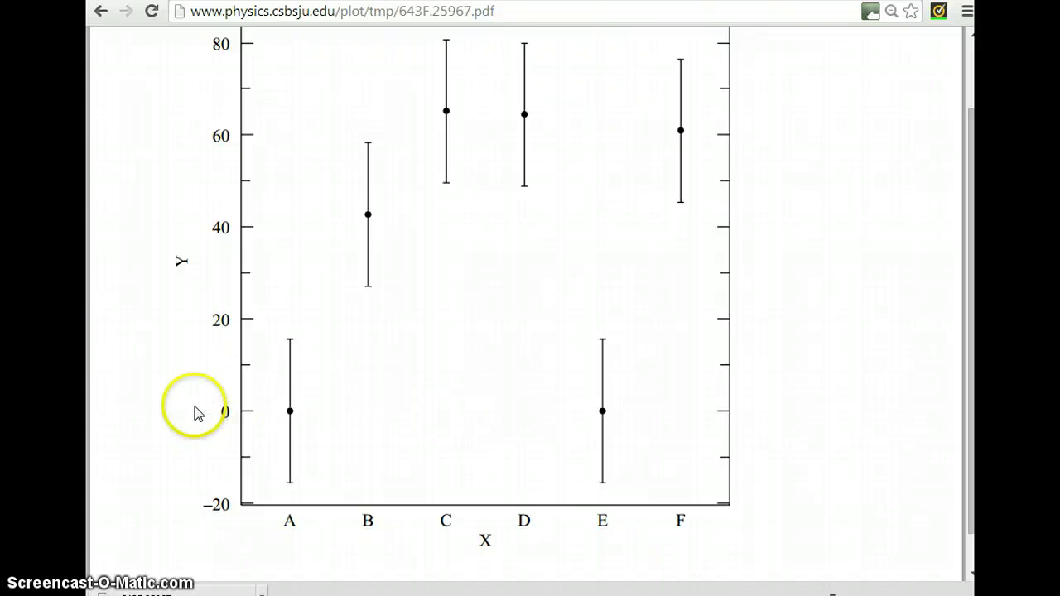
Step: Examine the means and confidence interval bars of groups A to F in the plot for overlap
scroll(244, 301, "up", 1)
scroll(241, 298, "down", 2)
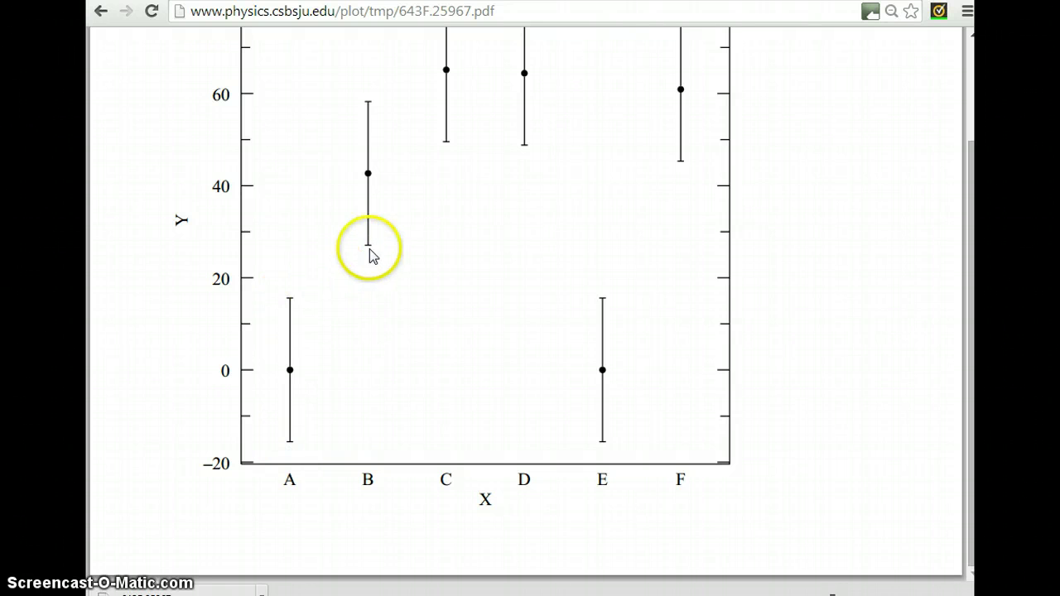
scroll(303, 300, "up", 2)
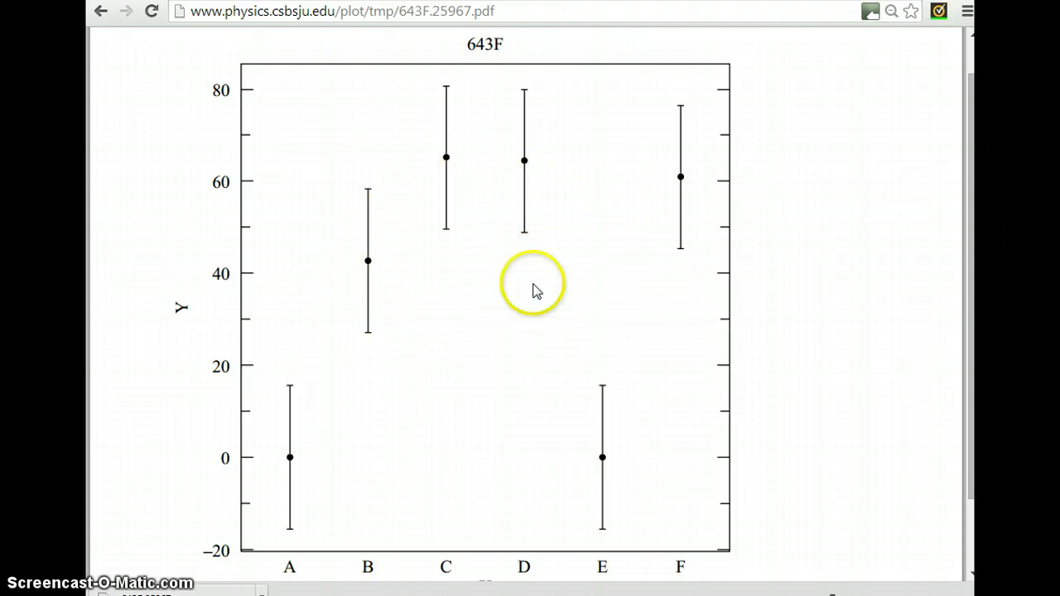
scroll(421, 454, "down", 2)
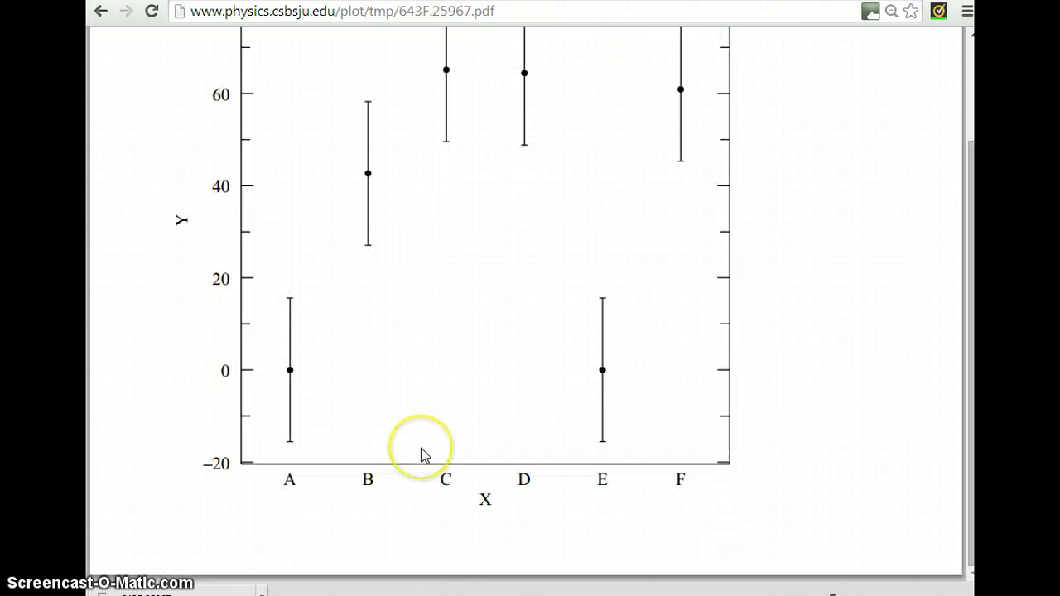